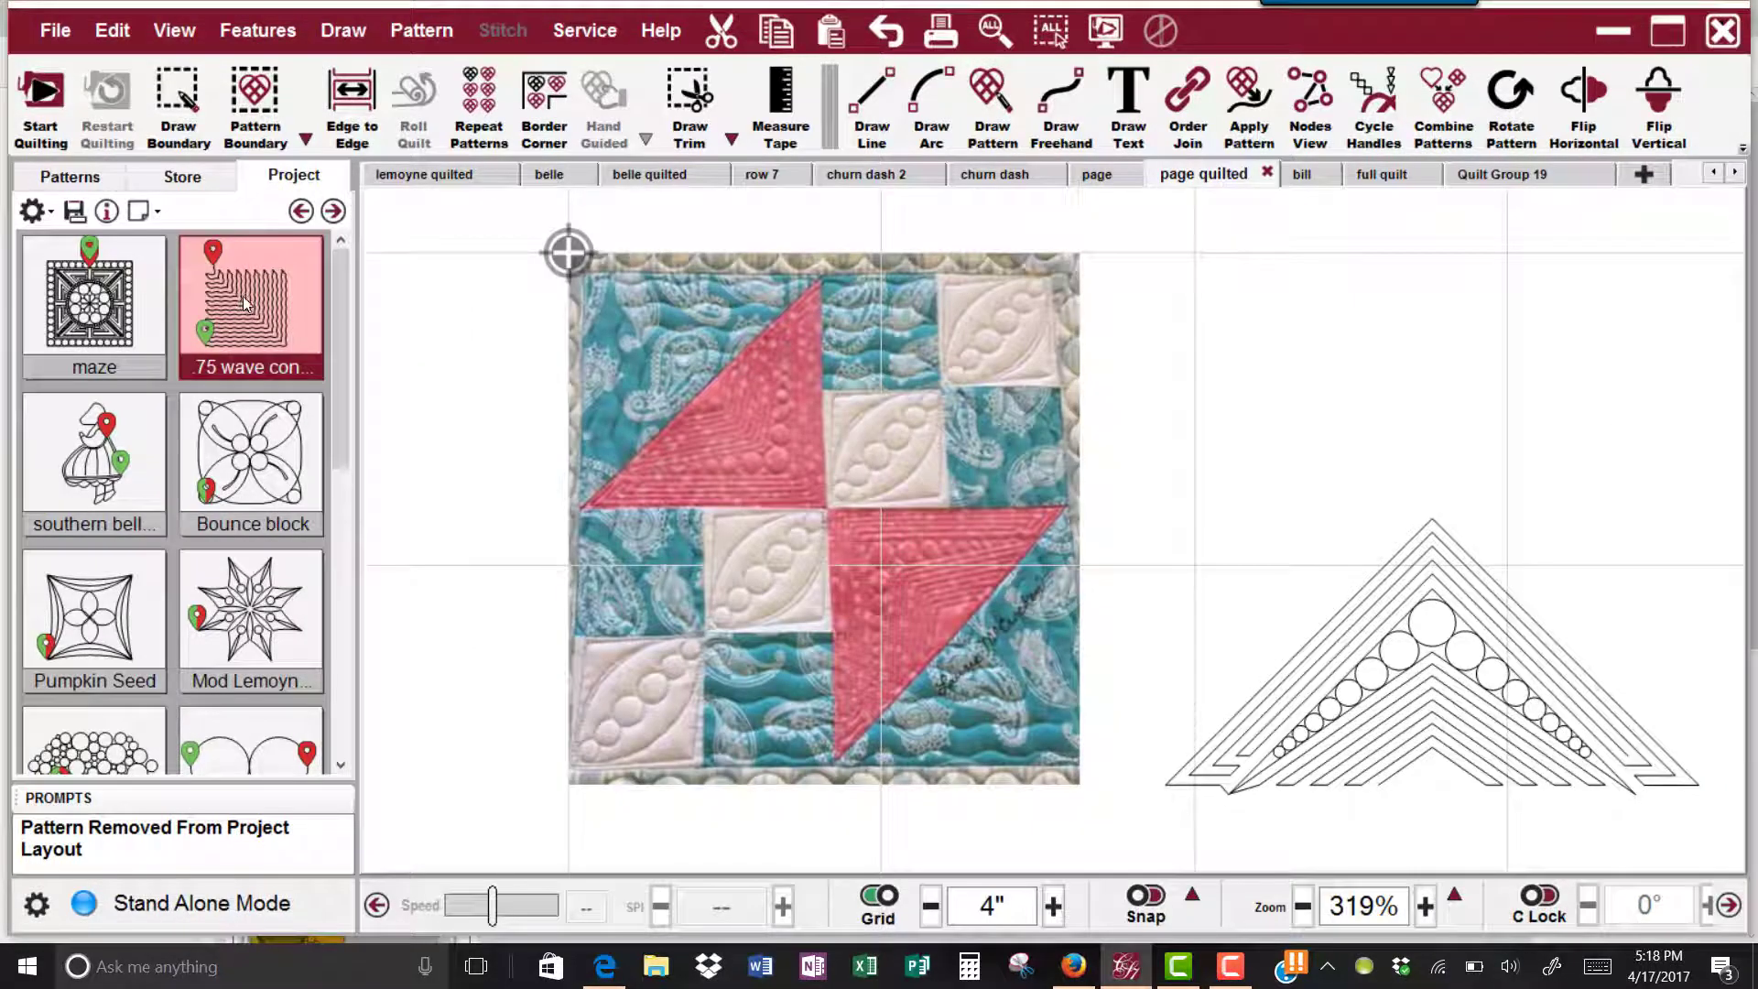
Place the 75 wave pattern, rotate it to 180°, shrink it to 9.85, and move it onto the block's left side
{"action": "left_click_drag", "start_coordinate": [244, 297], "coordinate": [851, 422]}
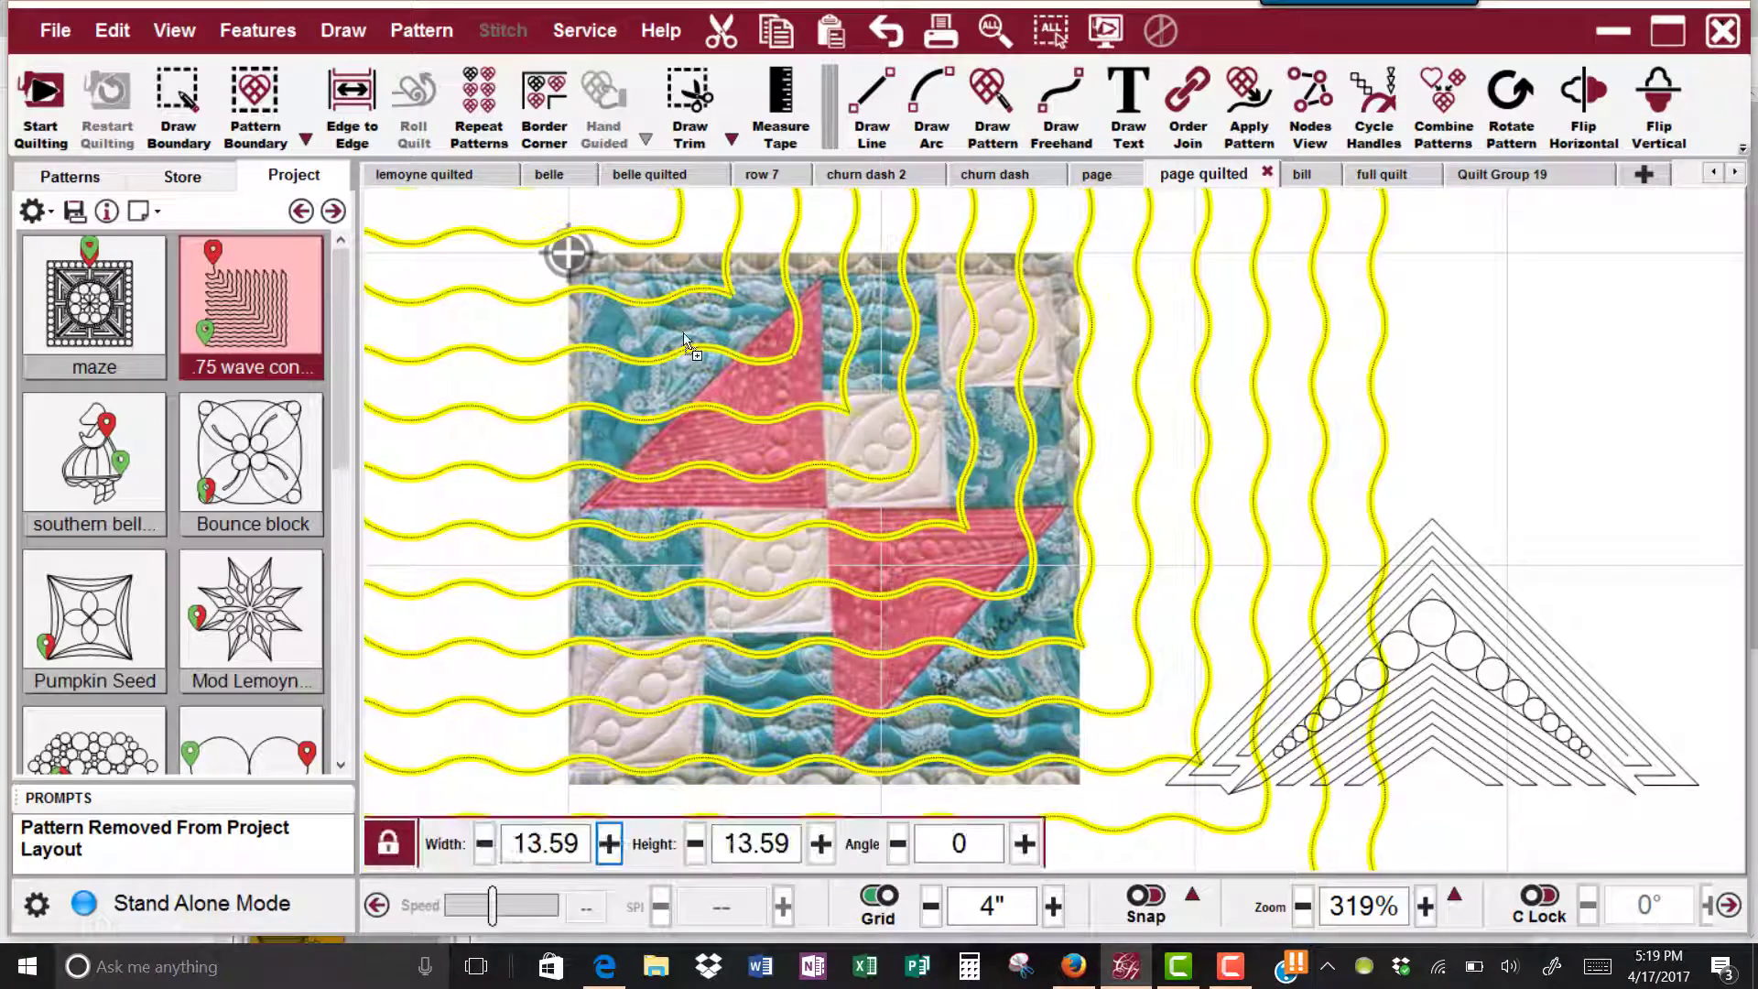
{"action": "scroll", "coordinate": [851, 421], "scroll_direction": "down", "scroll_amount": 4}
{"action": "scroll", "coordinate": [854, 418], "scroll_direction": "down", "scroll_amount": 2}
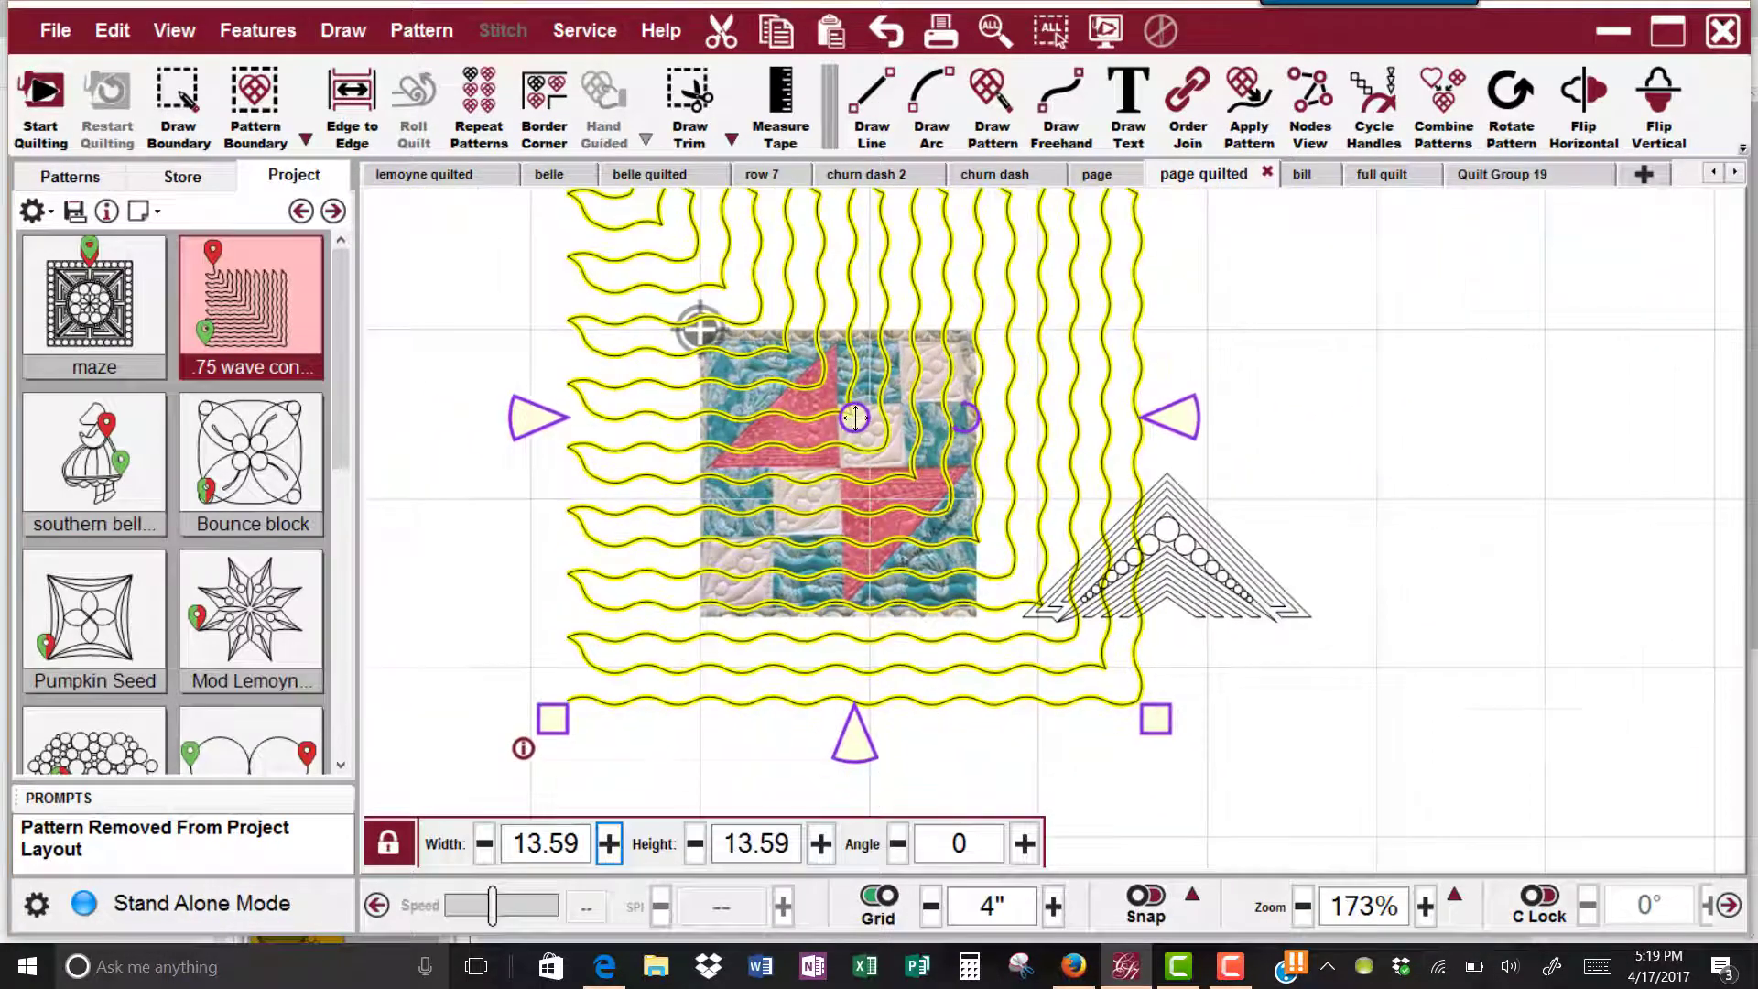
{"action": "scroll", "coordinate": [847, 435], "scroll_direction": "down", "scroll_amount": 1}
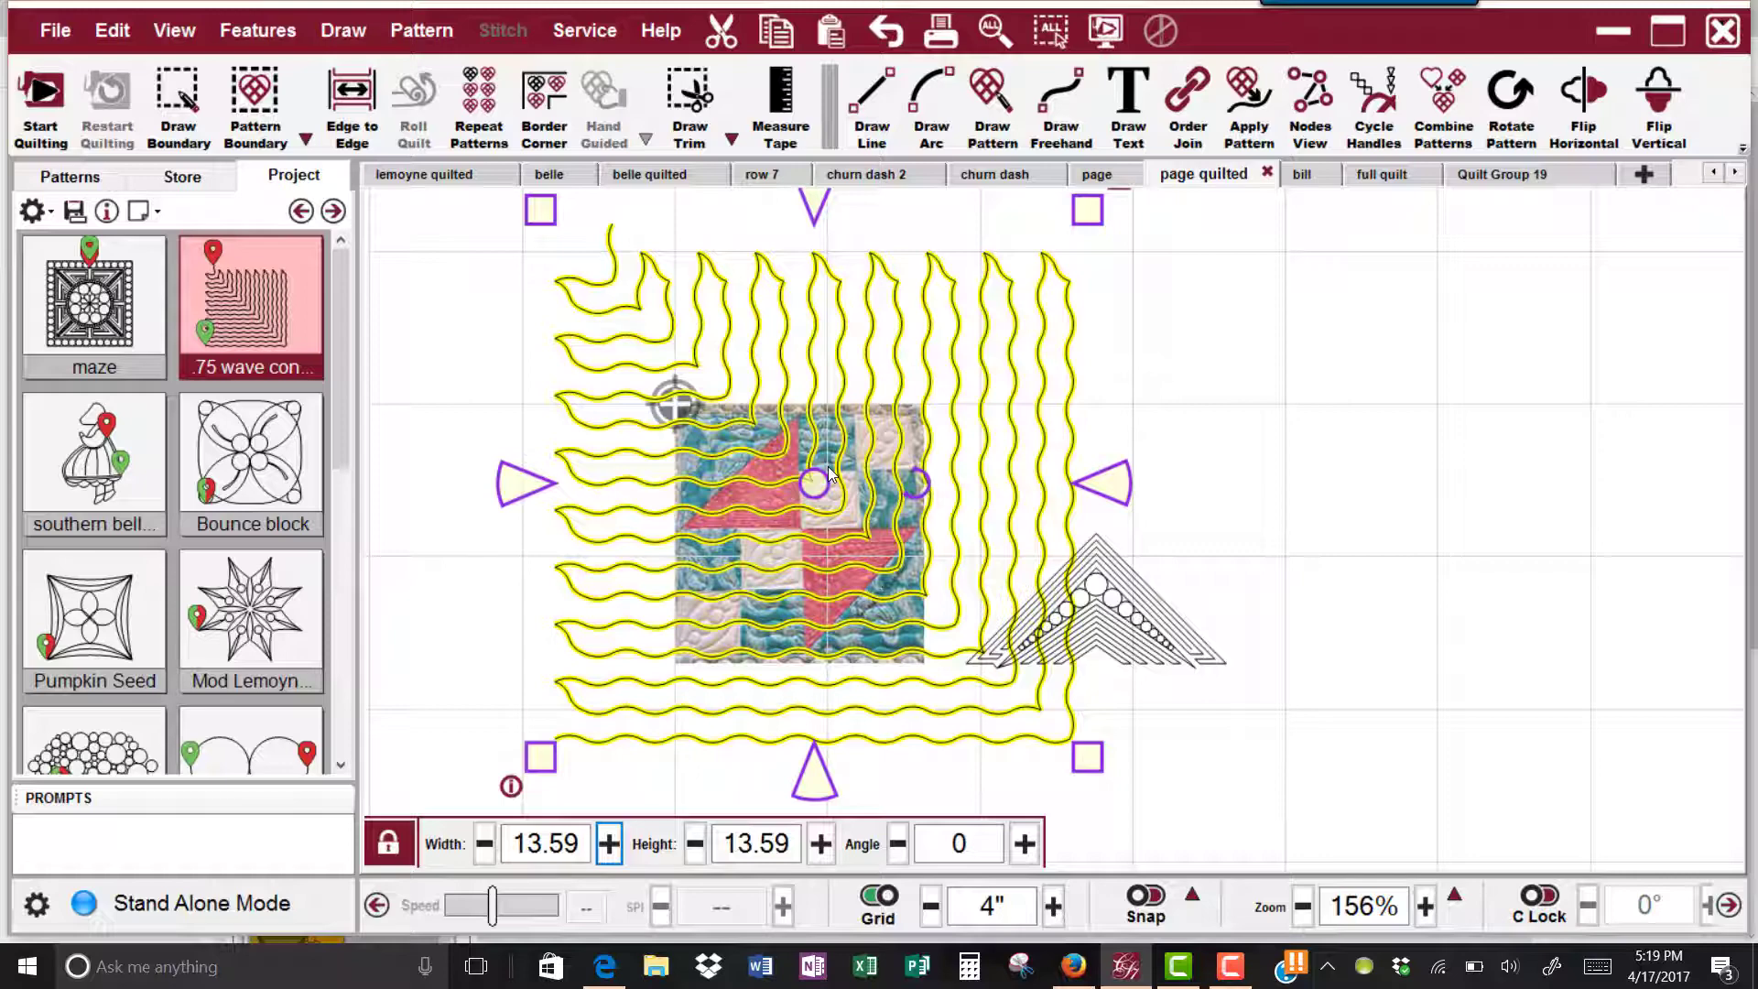
{"action": "key", "text": "ctrl+r"}
{"action": "key", "text": "ctrl+r"}
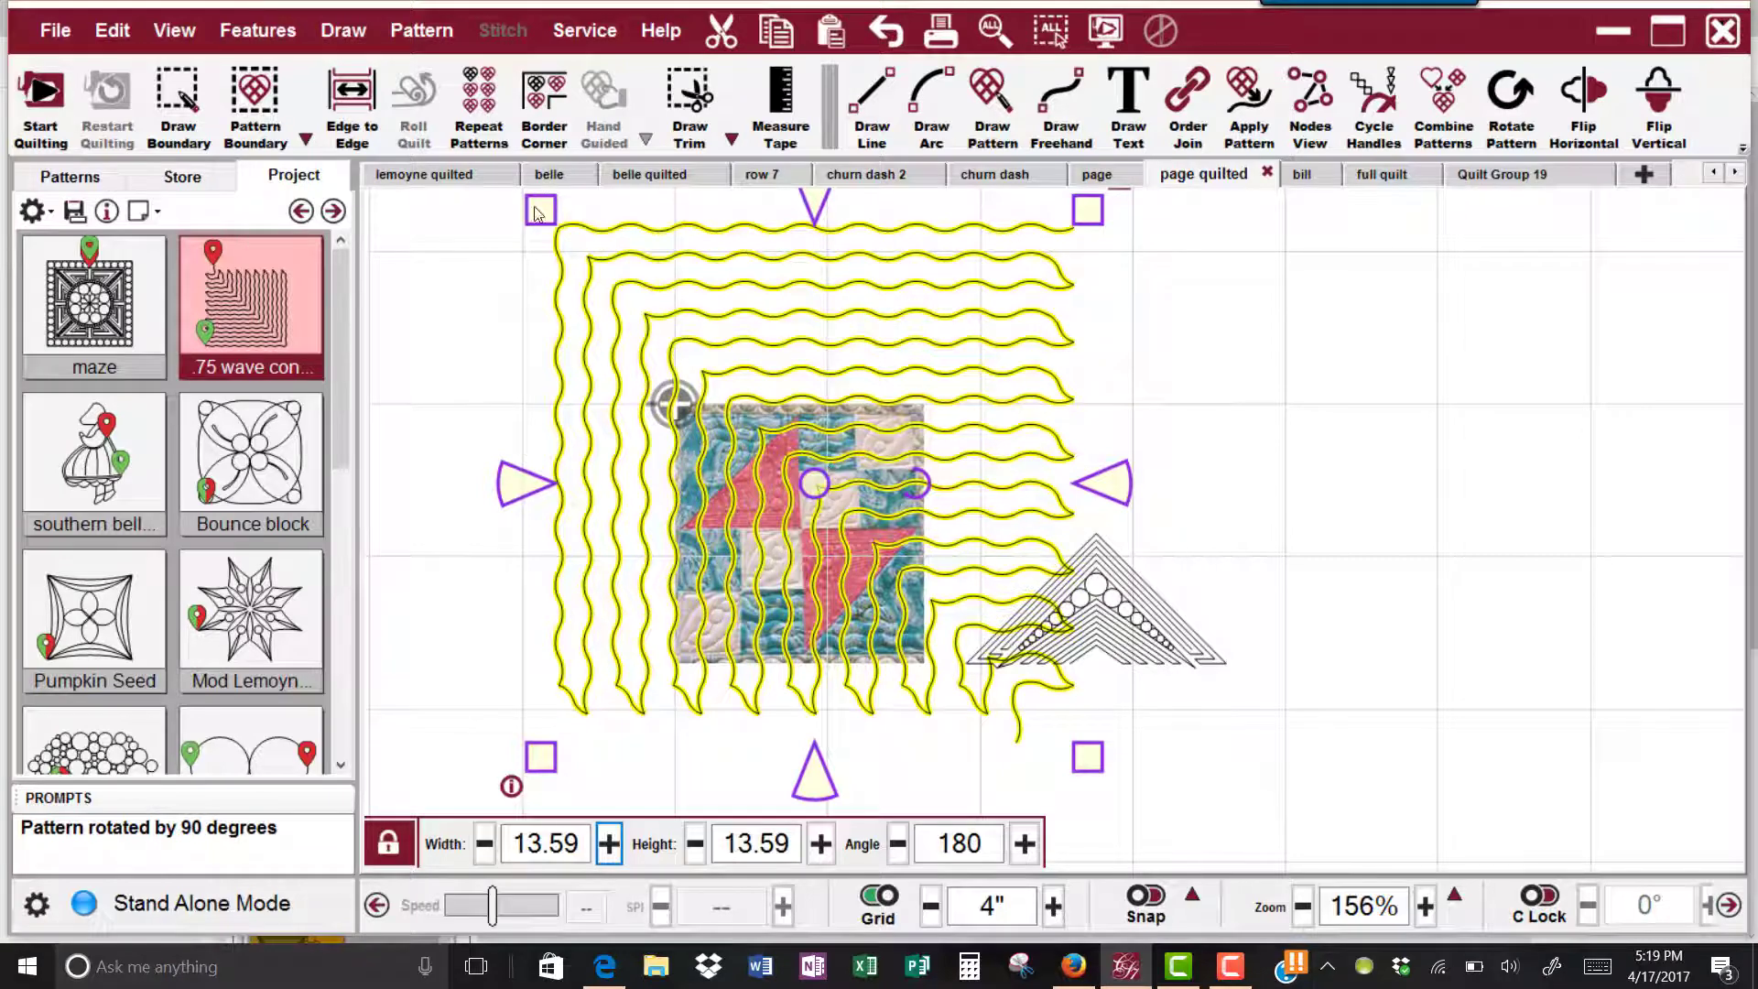
{"action": "left_click_drag", "start_coordinate": [541, 209], "coordinate": [684, 352]}
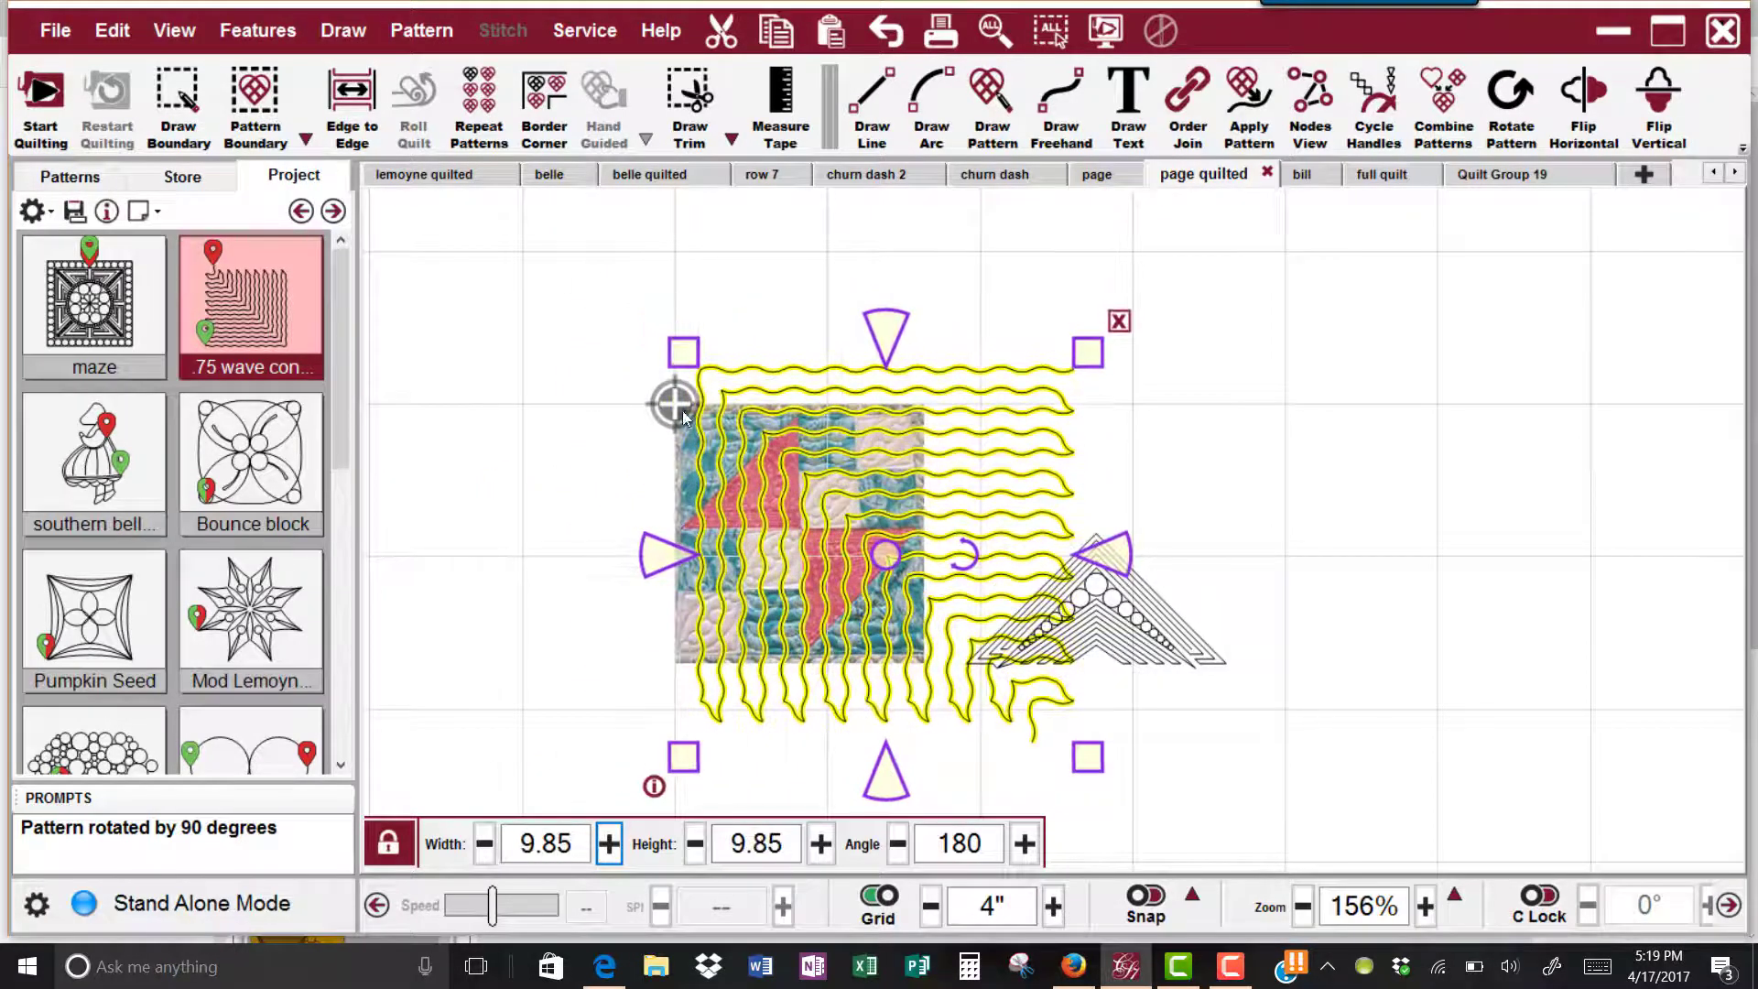
{"action": "left_click_drag", "start_coordinate": [829, 554], "coordinate": [556, 596]}
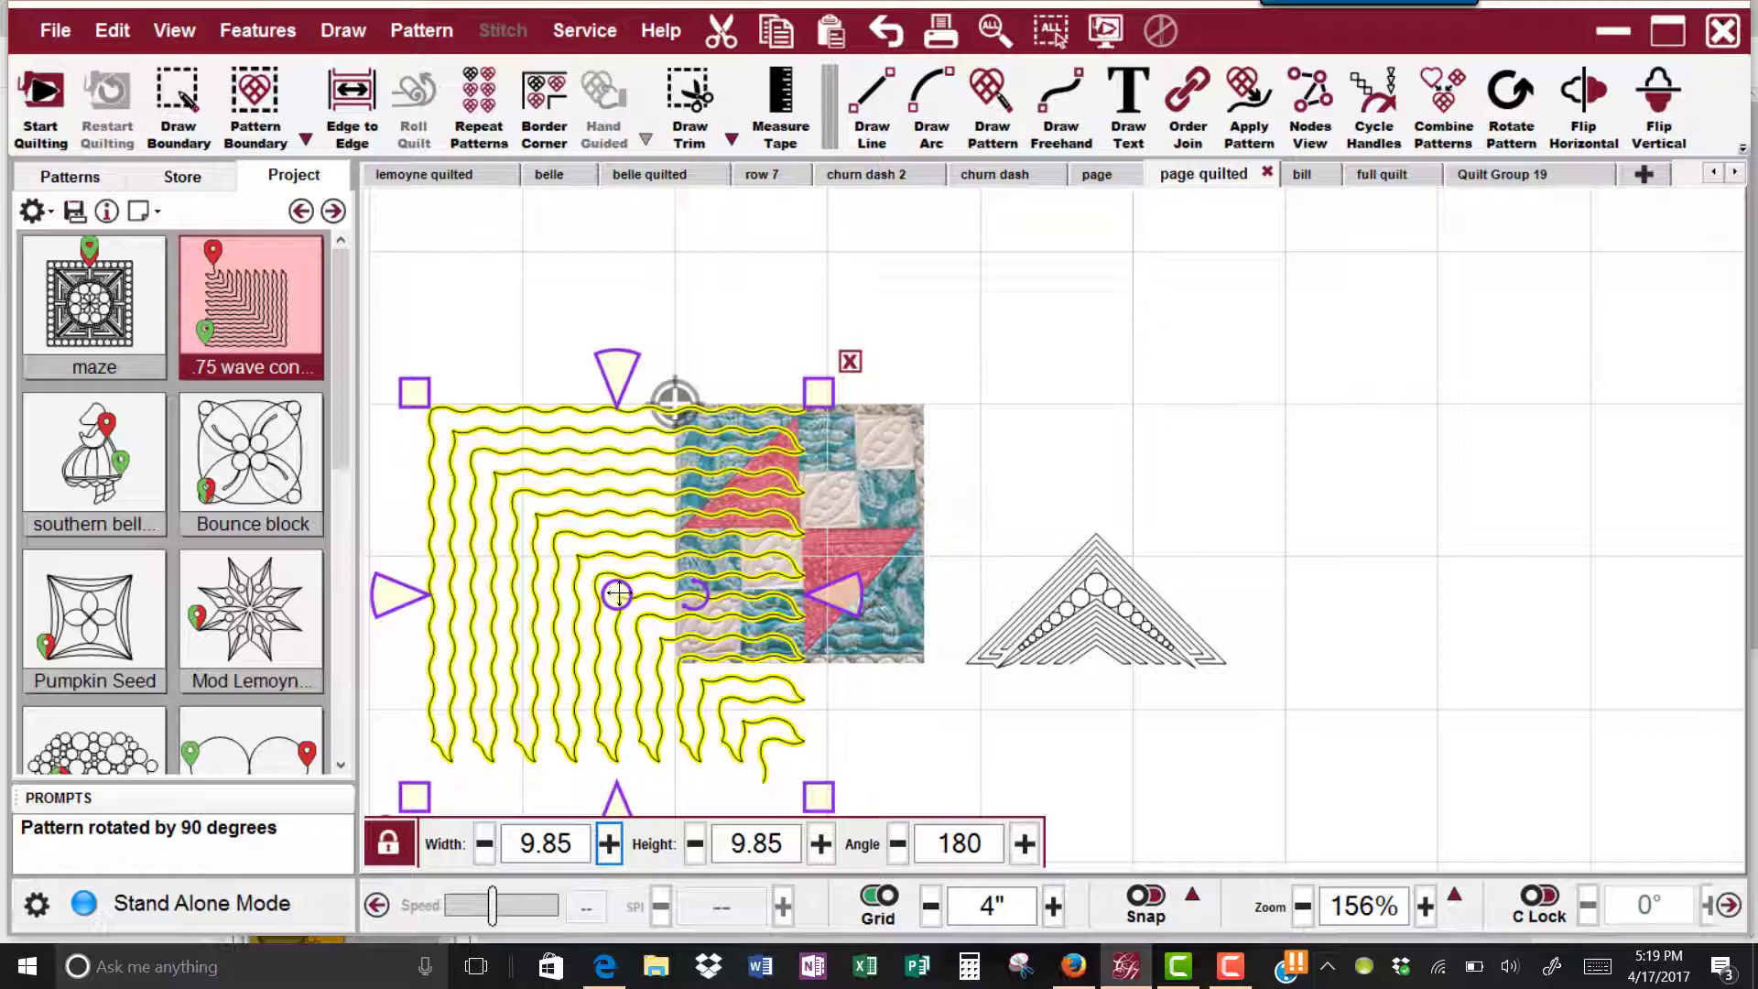
Try horizontal and vertical flips on the wave pattern, then rotate it to 270°
{"action": "key", "text": "h"}
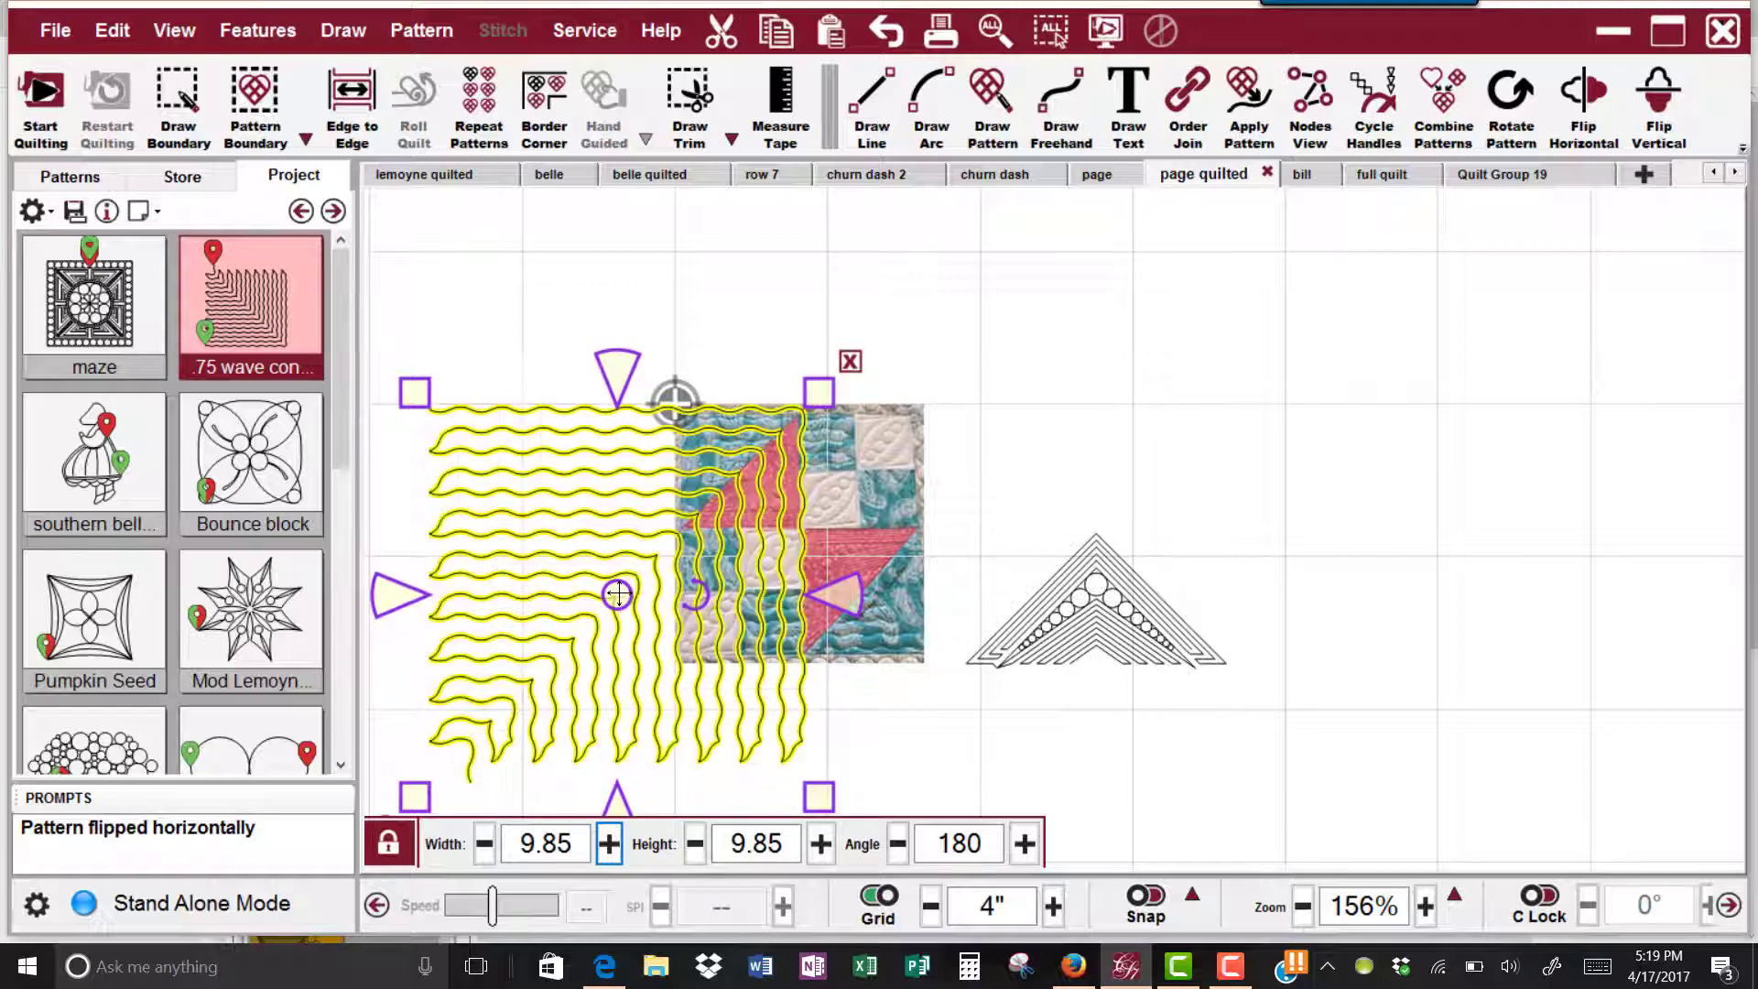
{"action": "key", "text": "v"}
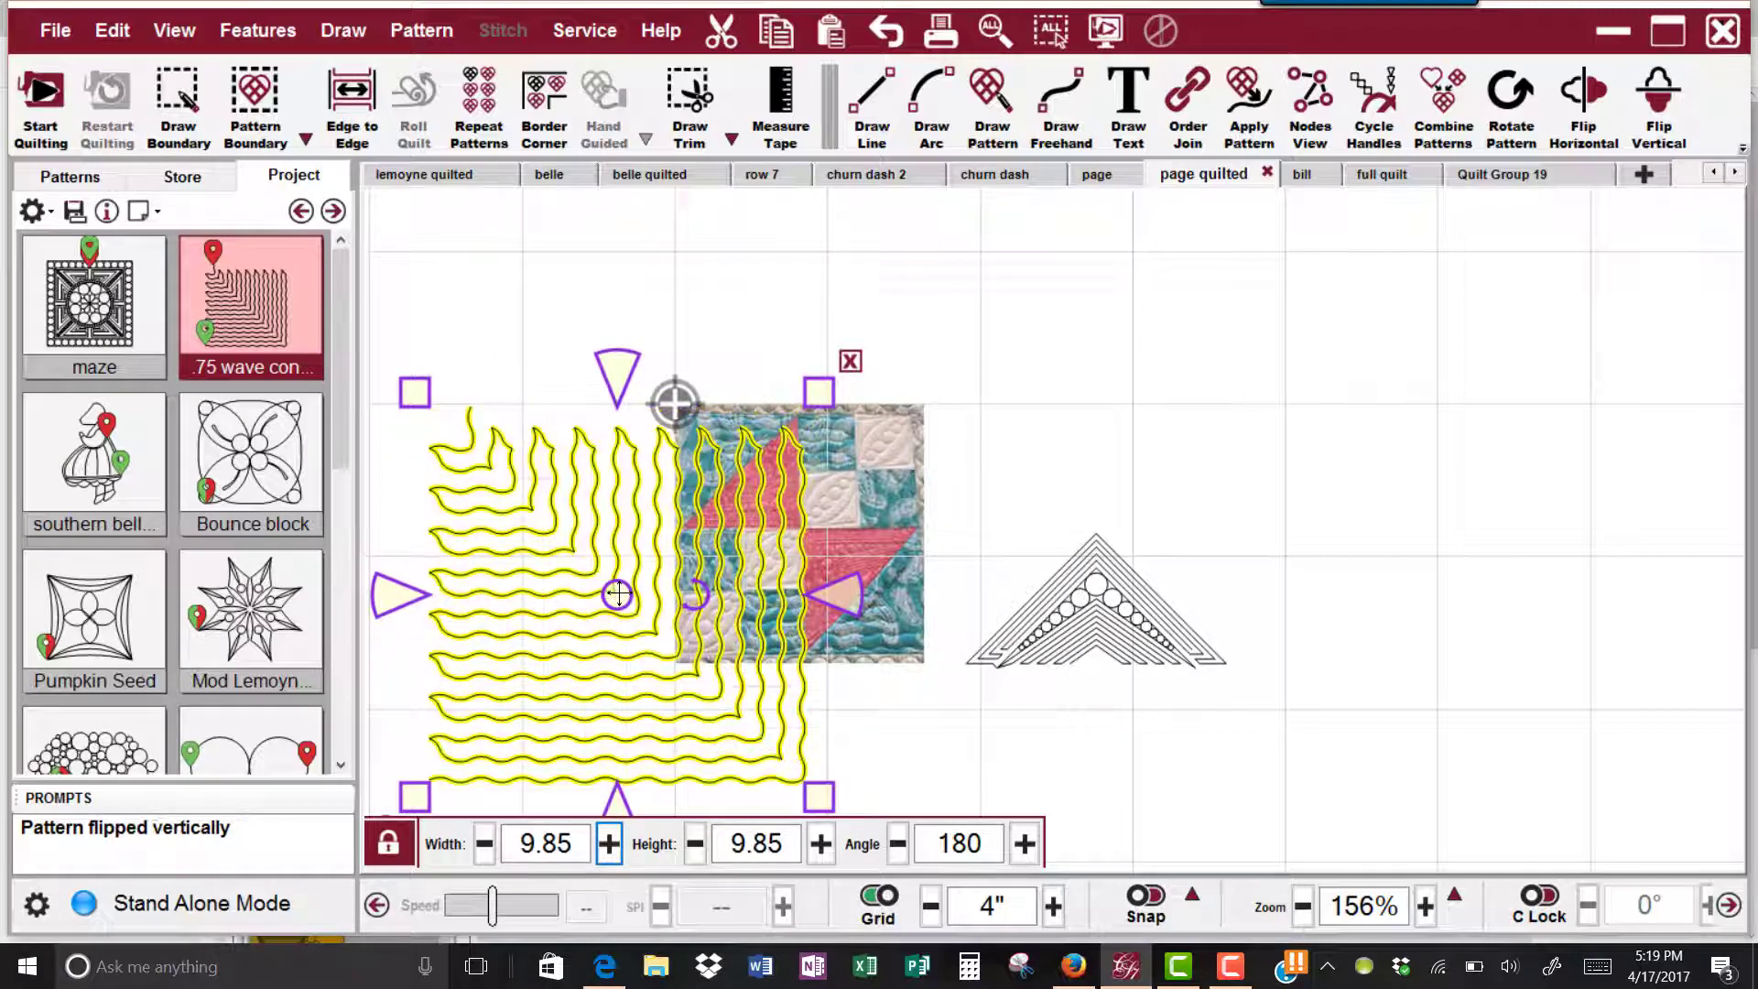
{"action": "key", "text": "v"}
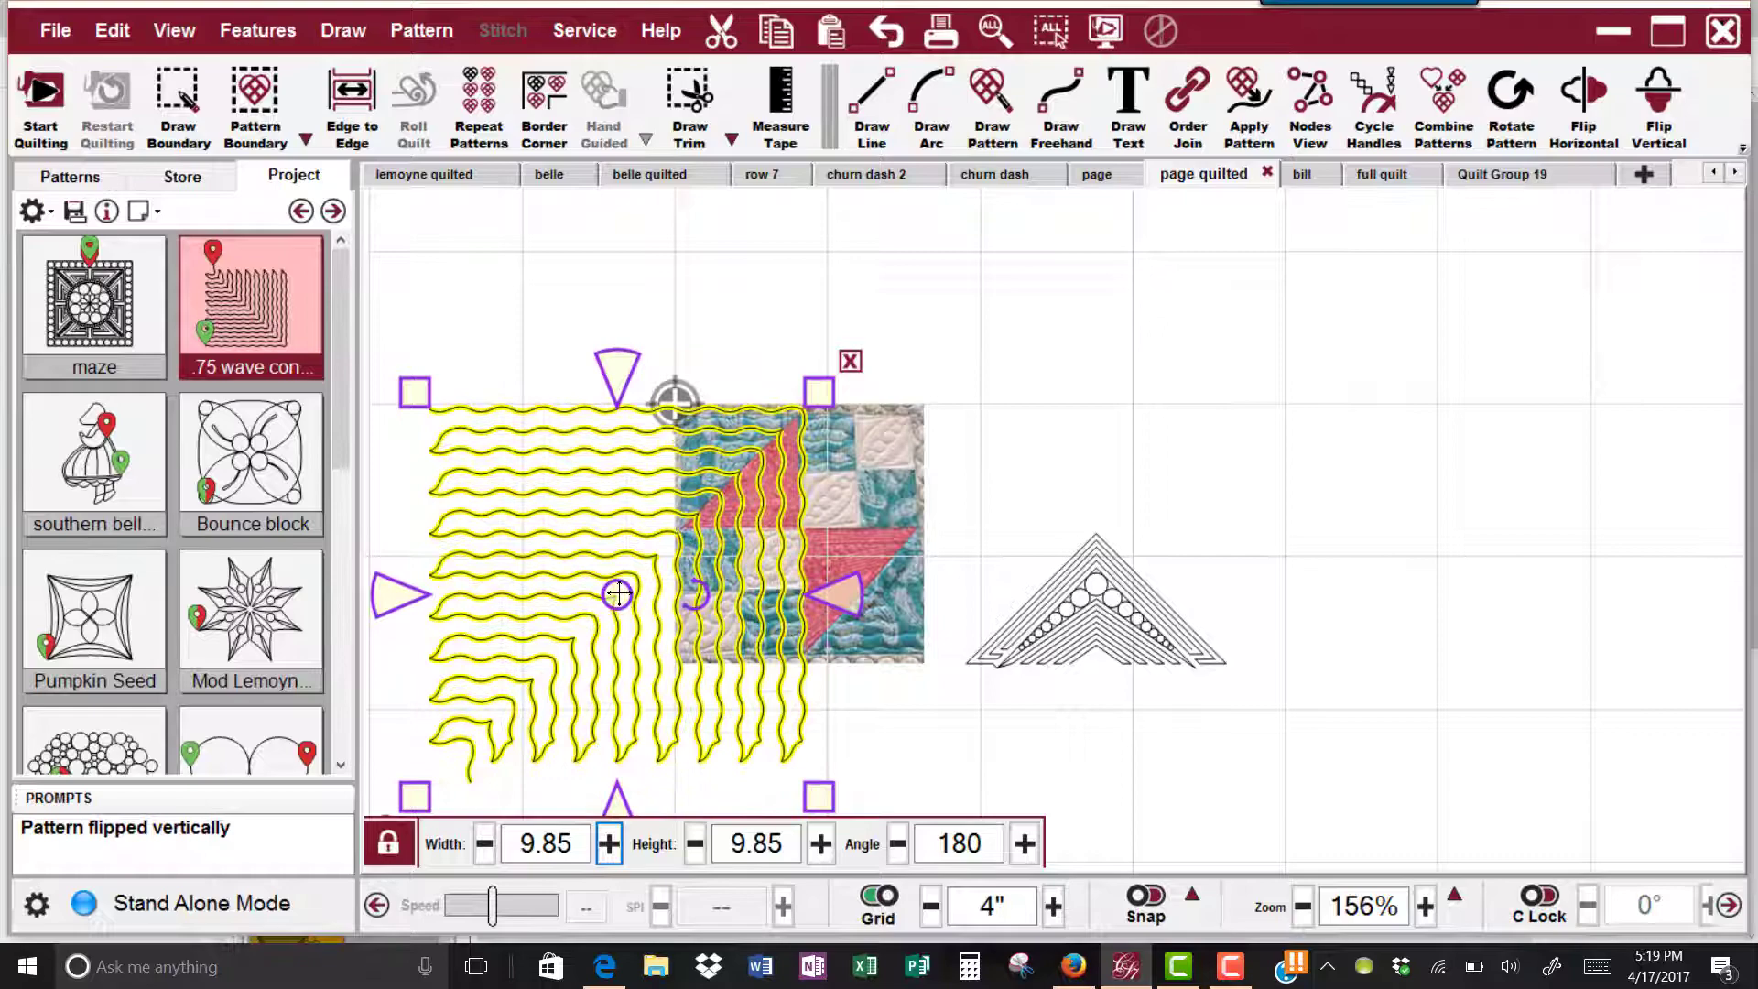
{"action": "key", "text": "r"}
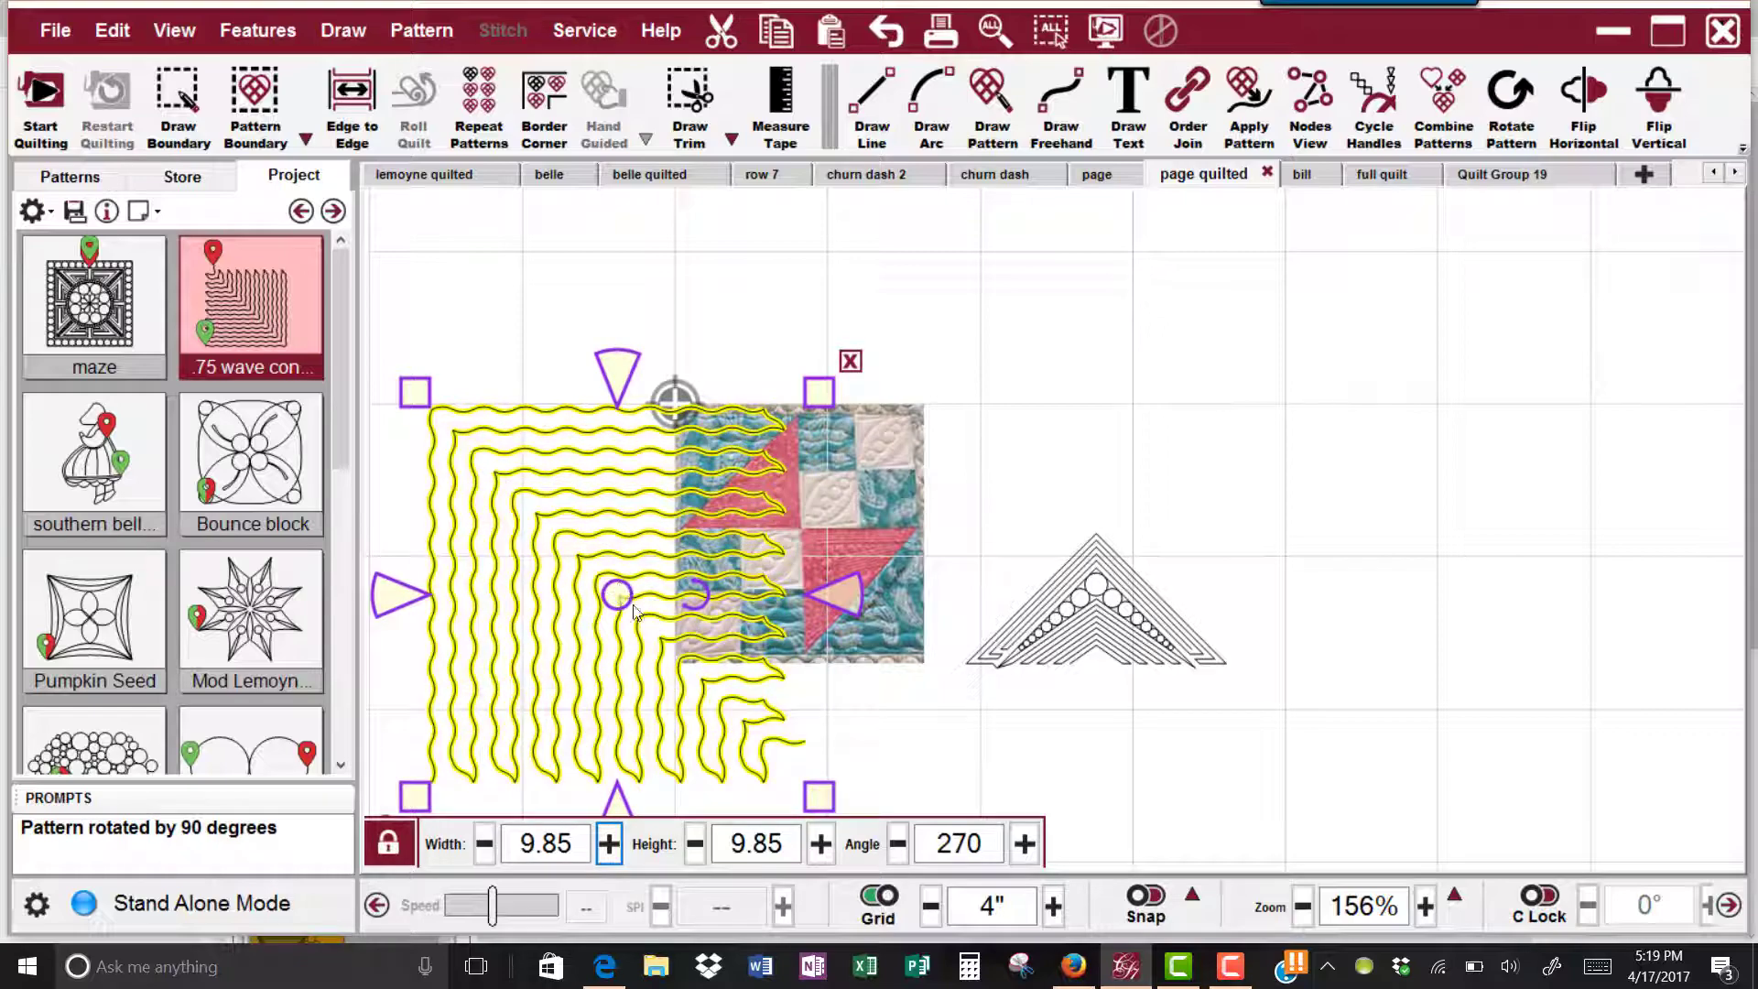
Shrink the wave pattern to 4.51 by 4.51 and move it to the block's upper right
{"action": "left_click_drag", "start_coordinate": [644, 586], "coordinate": [898, 600]}
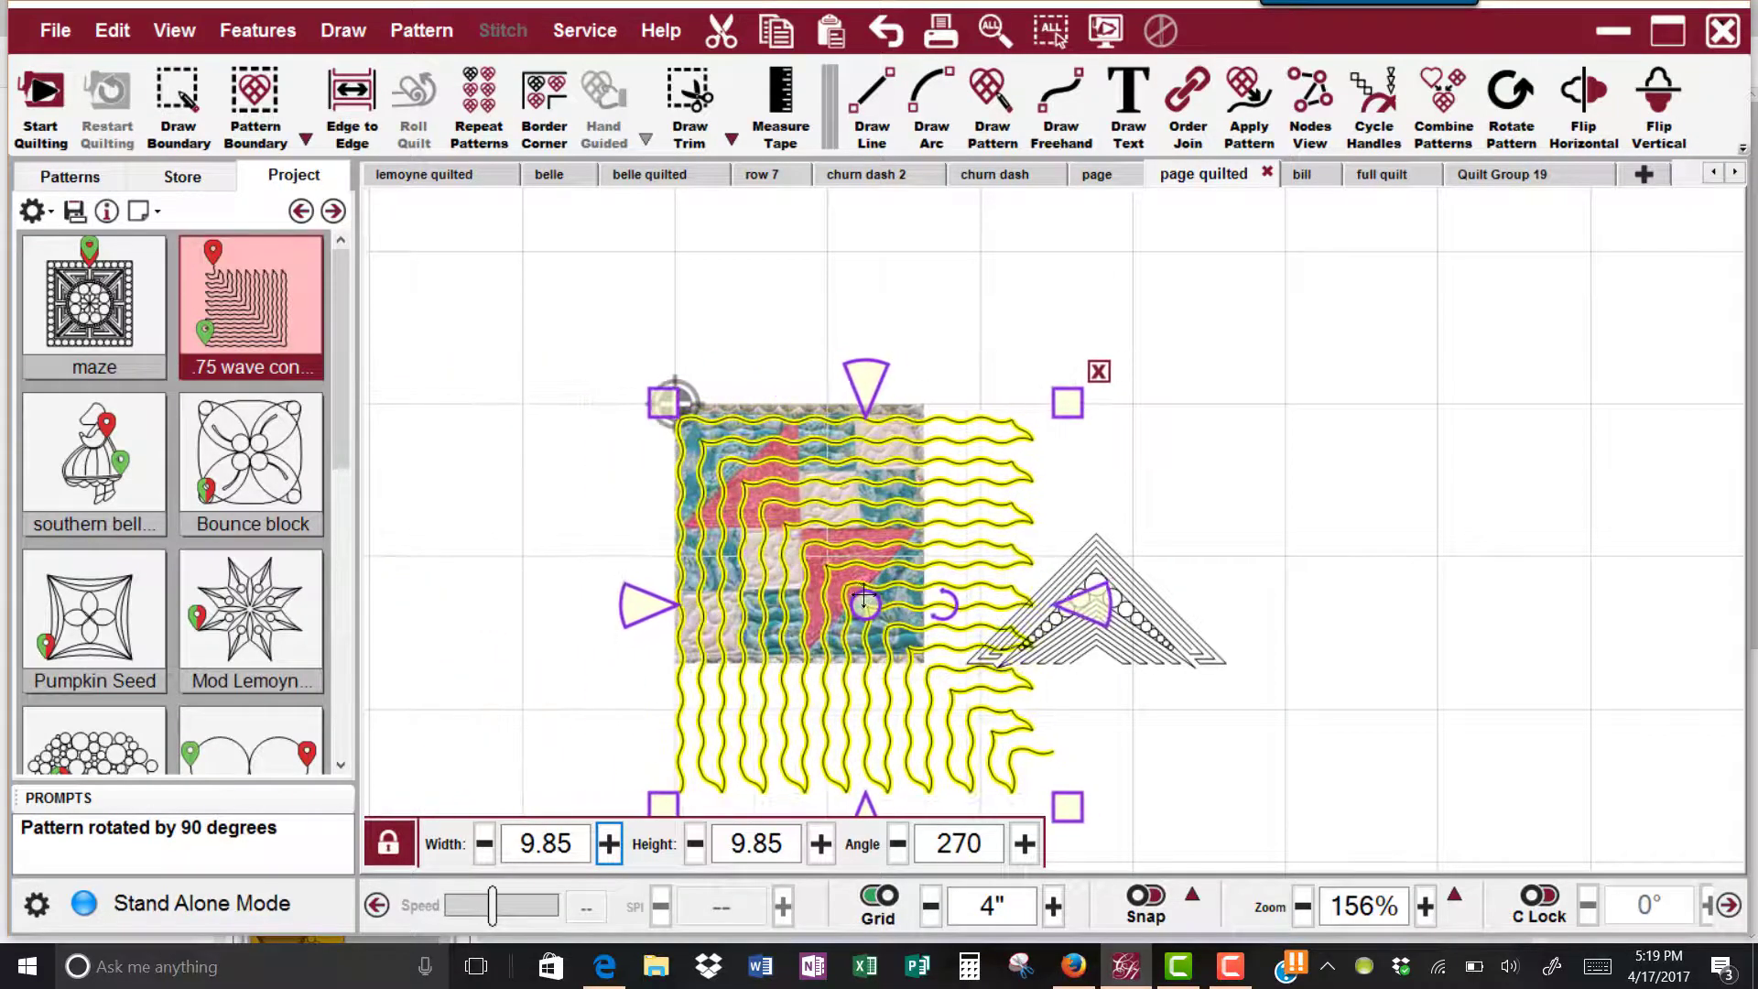
{"action": "left_click_drag", "start_coordinate": [1062, 813], "coordinate": [867, 602]}
{"action": "scroll", "coordinate": [893, 494], "scroll_direction": "up", "scroll_amount": 5}
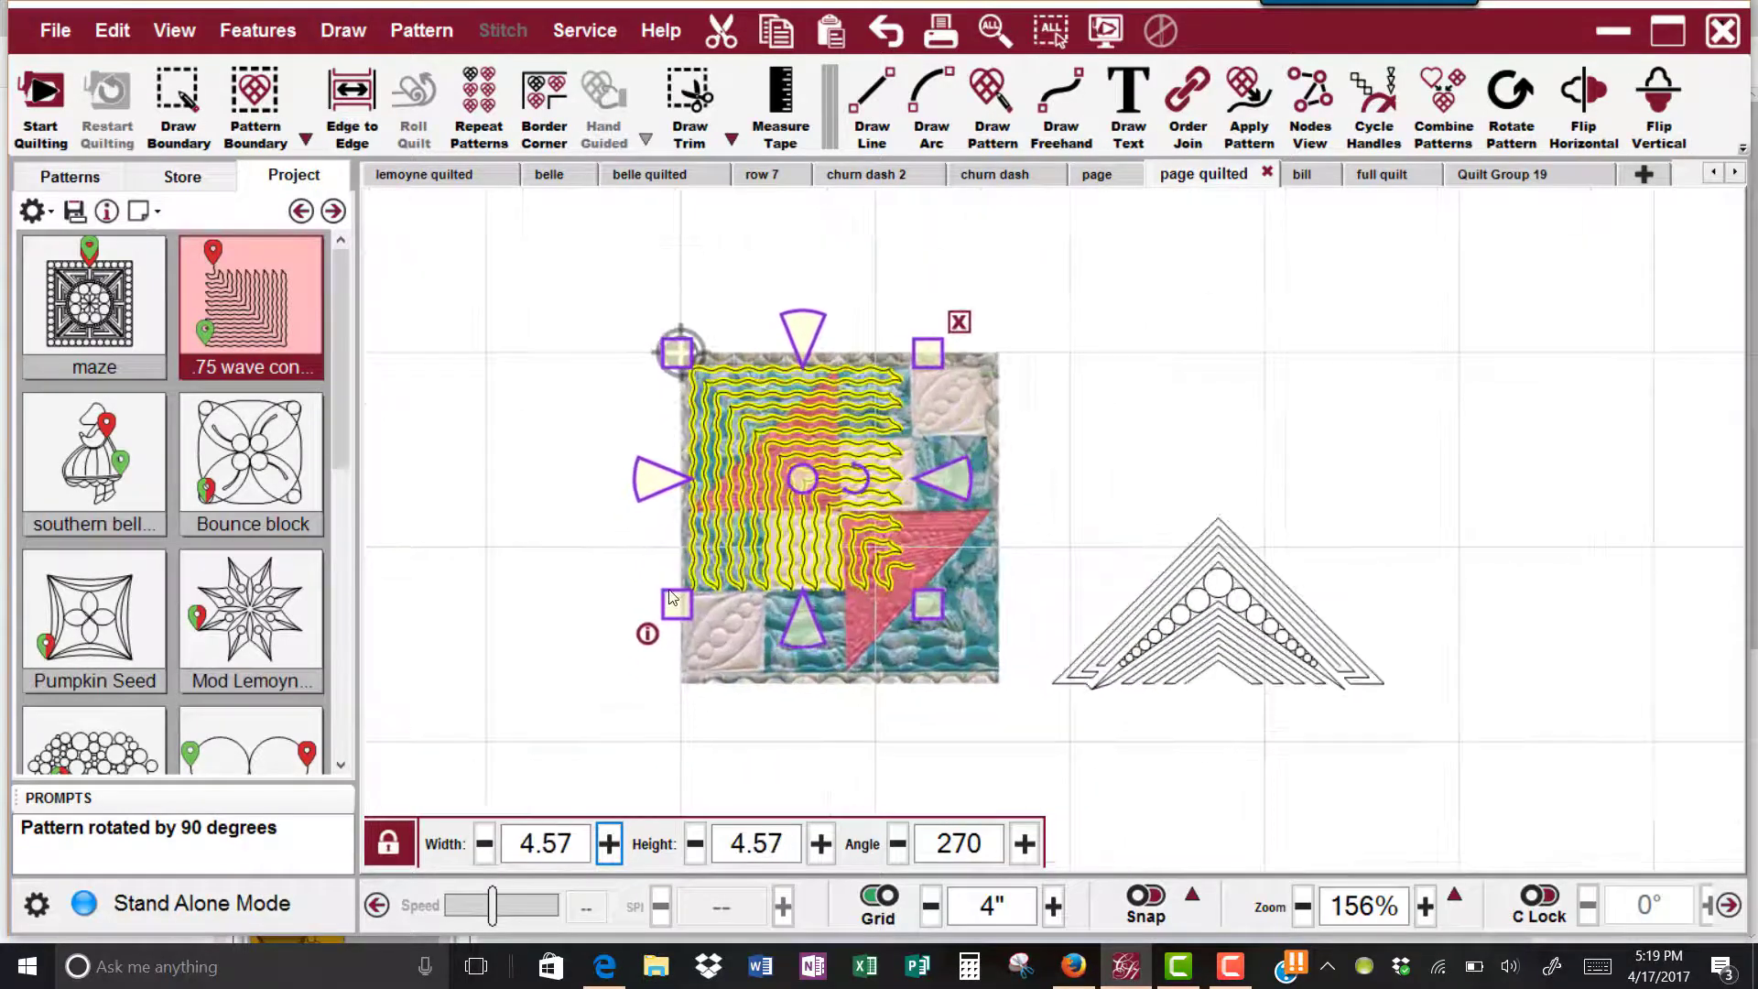
{"action": "scroll", "coordinate": [893, 496], "scroll_direction": "up", "scroll_amount": 4}
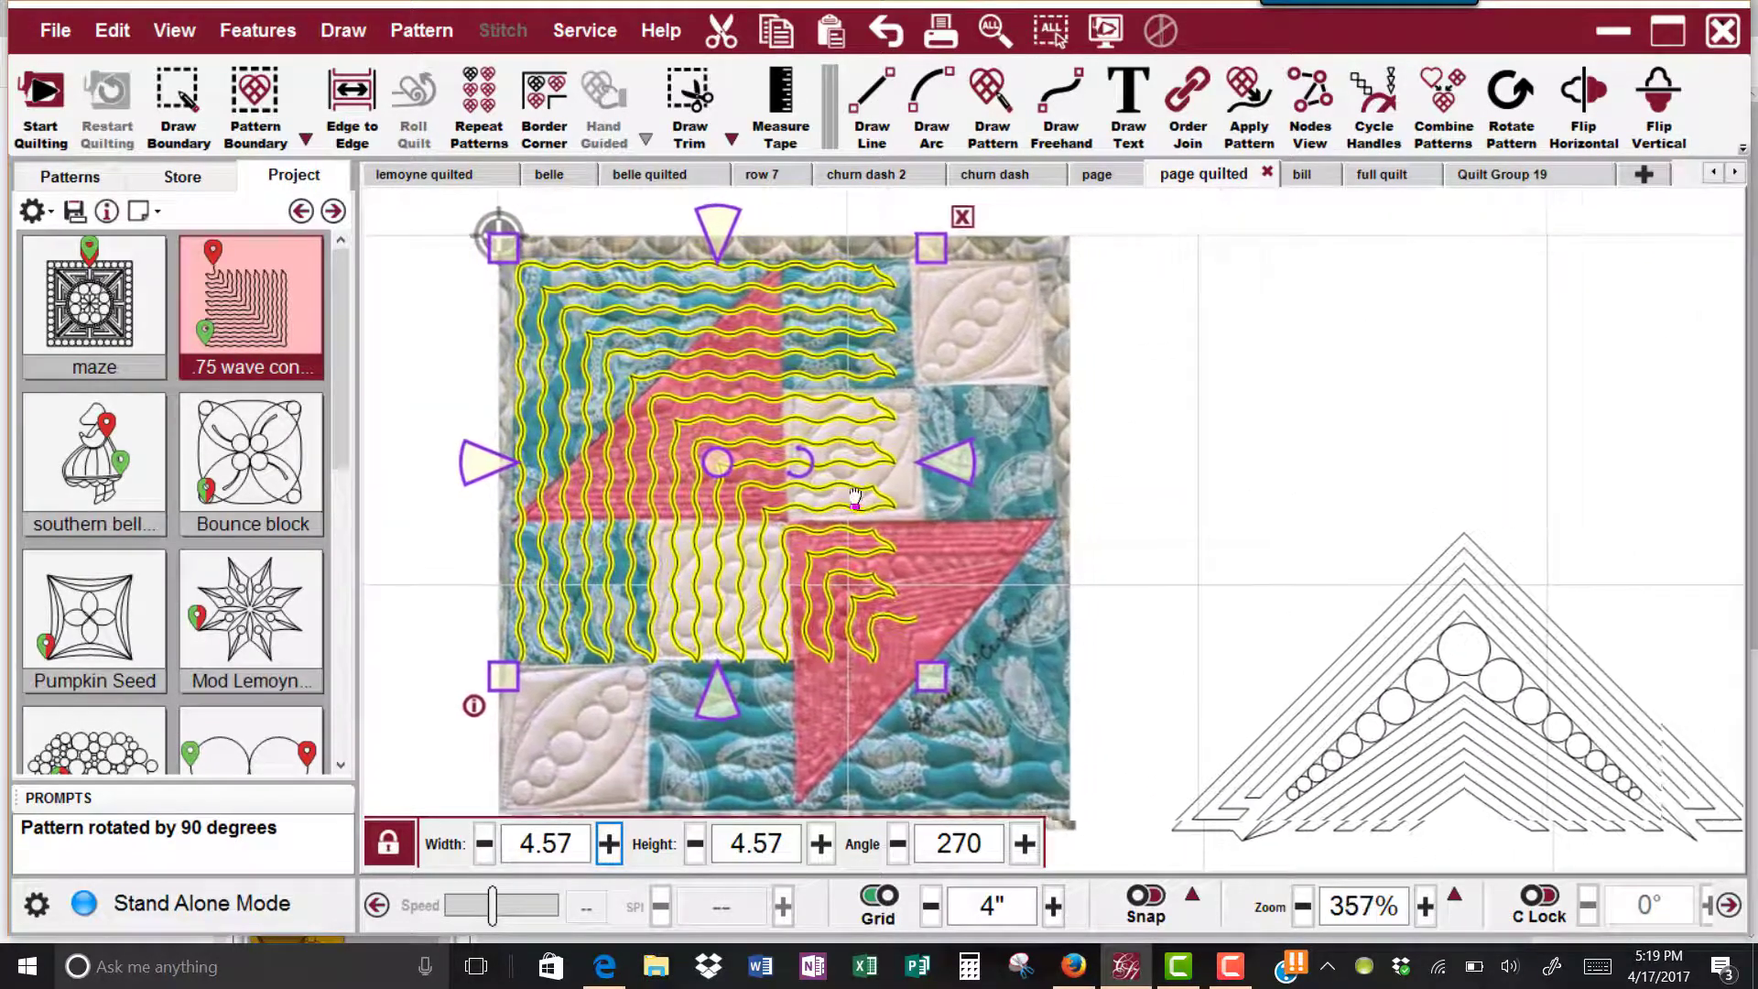
{"action": "left_click_drag", "start_coordinate": [934, 678], "coordinate": [926, 671]}
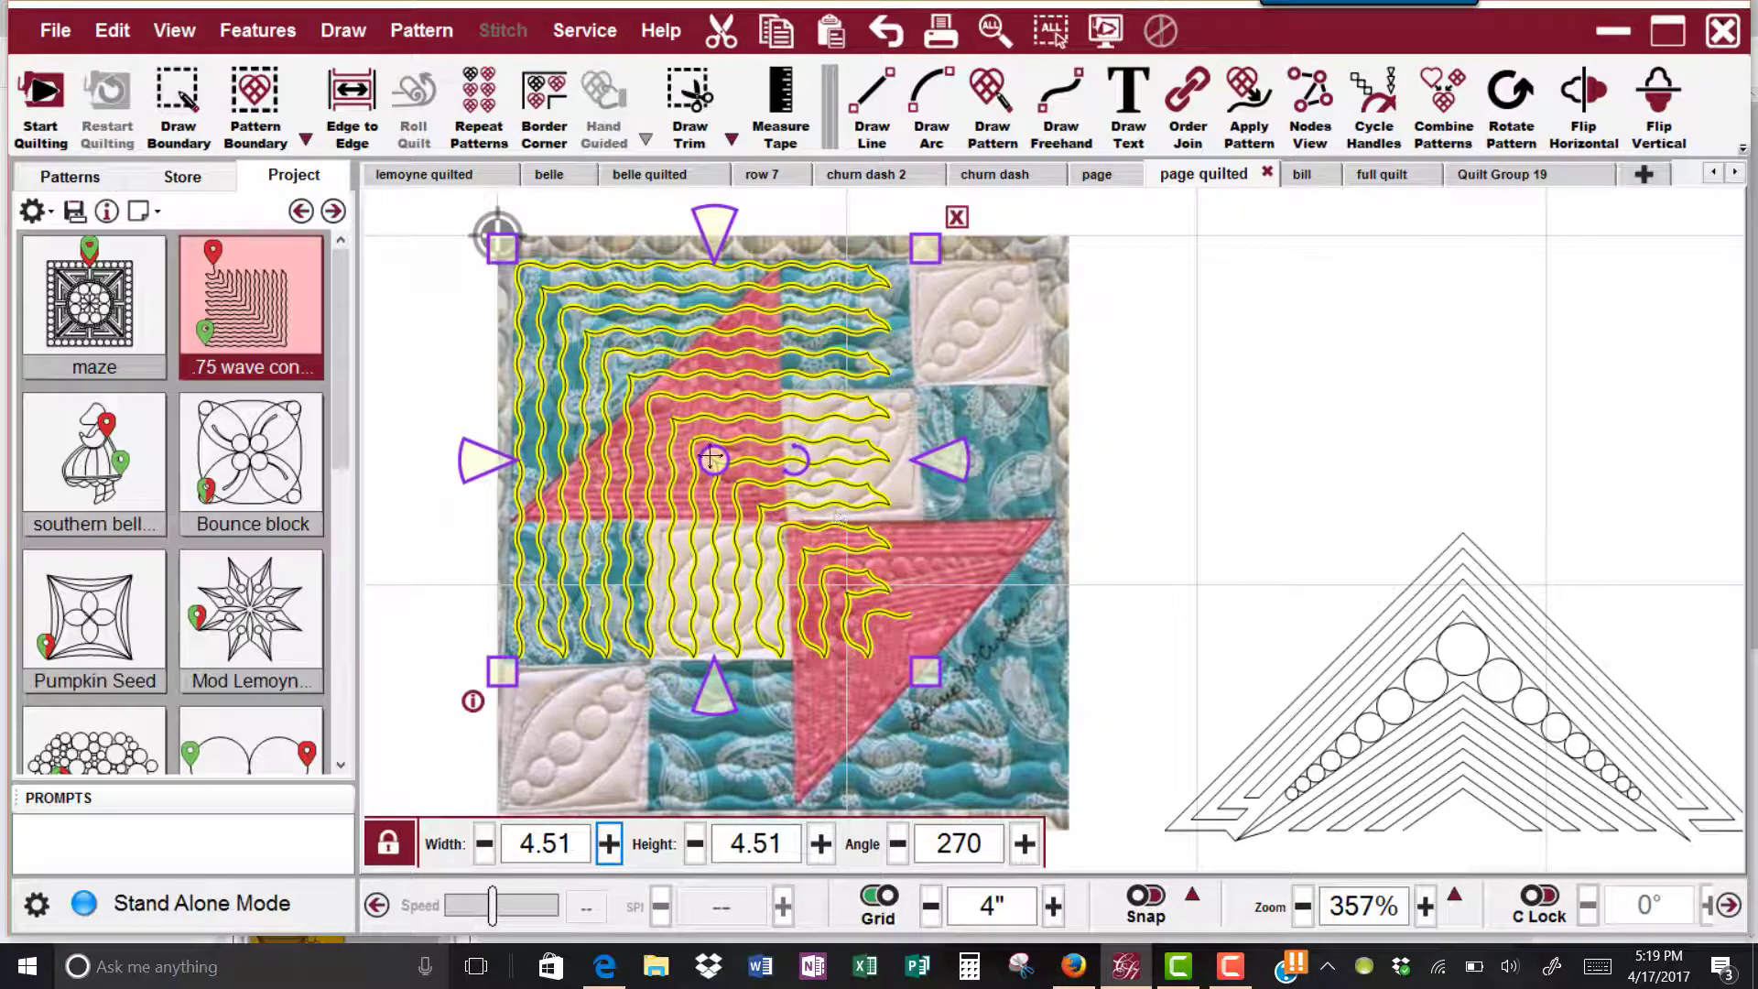
{"action": "left_click_drag", "start_coordinate": [763, 434], "coordinate": [1588, 267]}
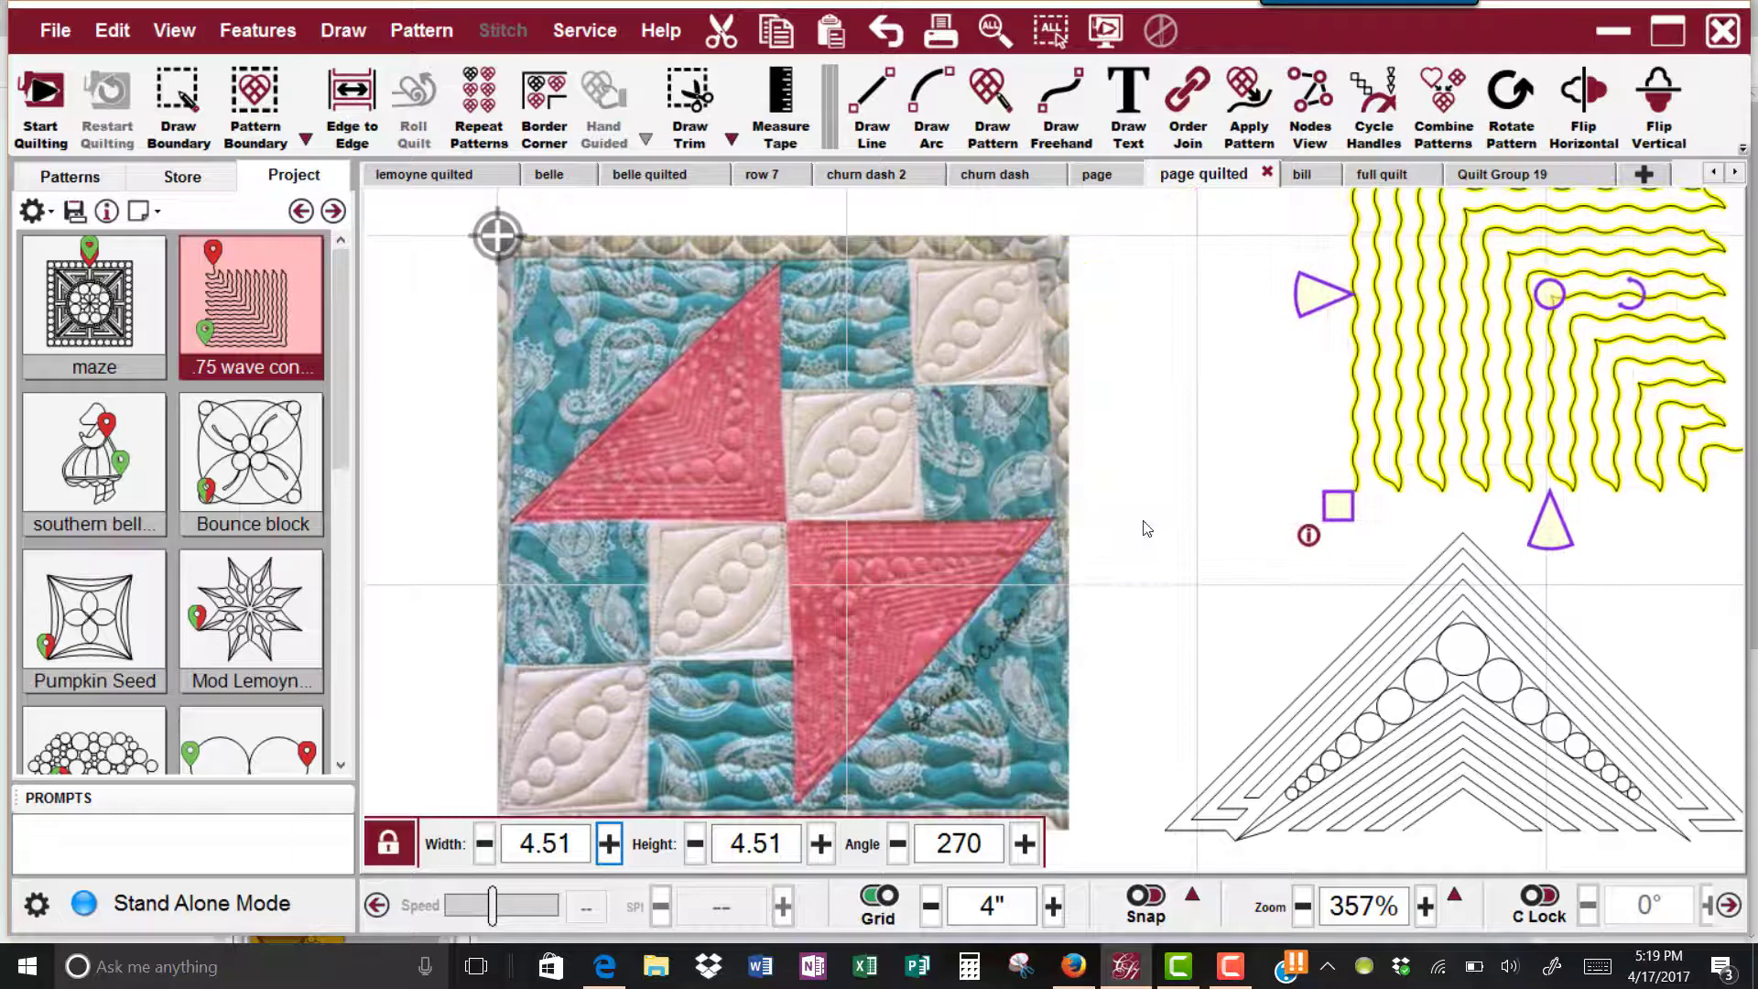
Select the triangle pattern and set its angle to 45° in the bottom bar's Angle field
{"action": "left_click", "coordinate": [942, 541]}
{"action": "scroll", "coordinate": [932, 582], "scroll_direction": "down", "scroll_amount": 3}
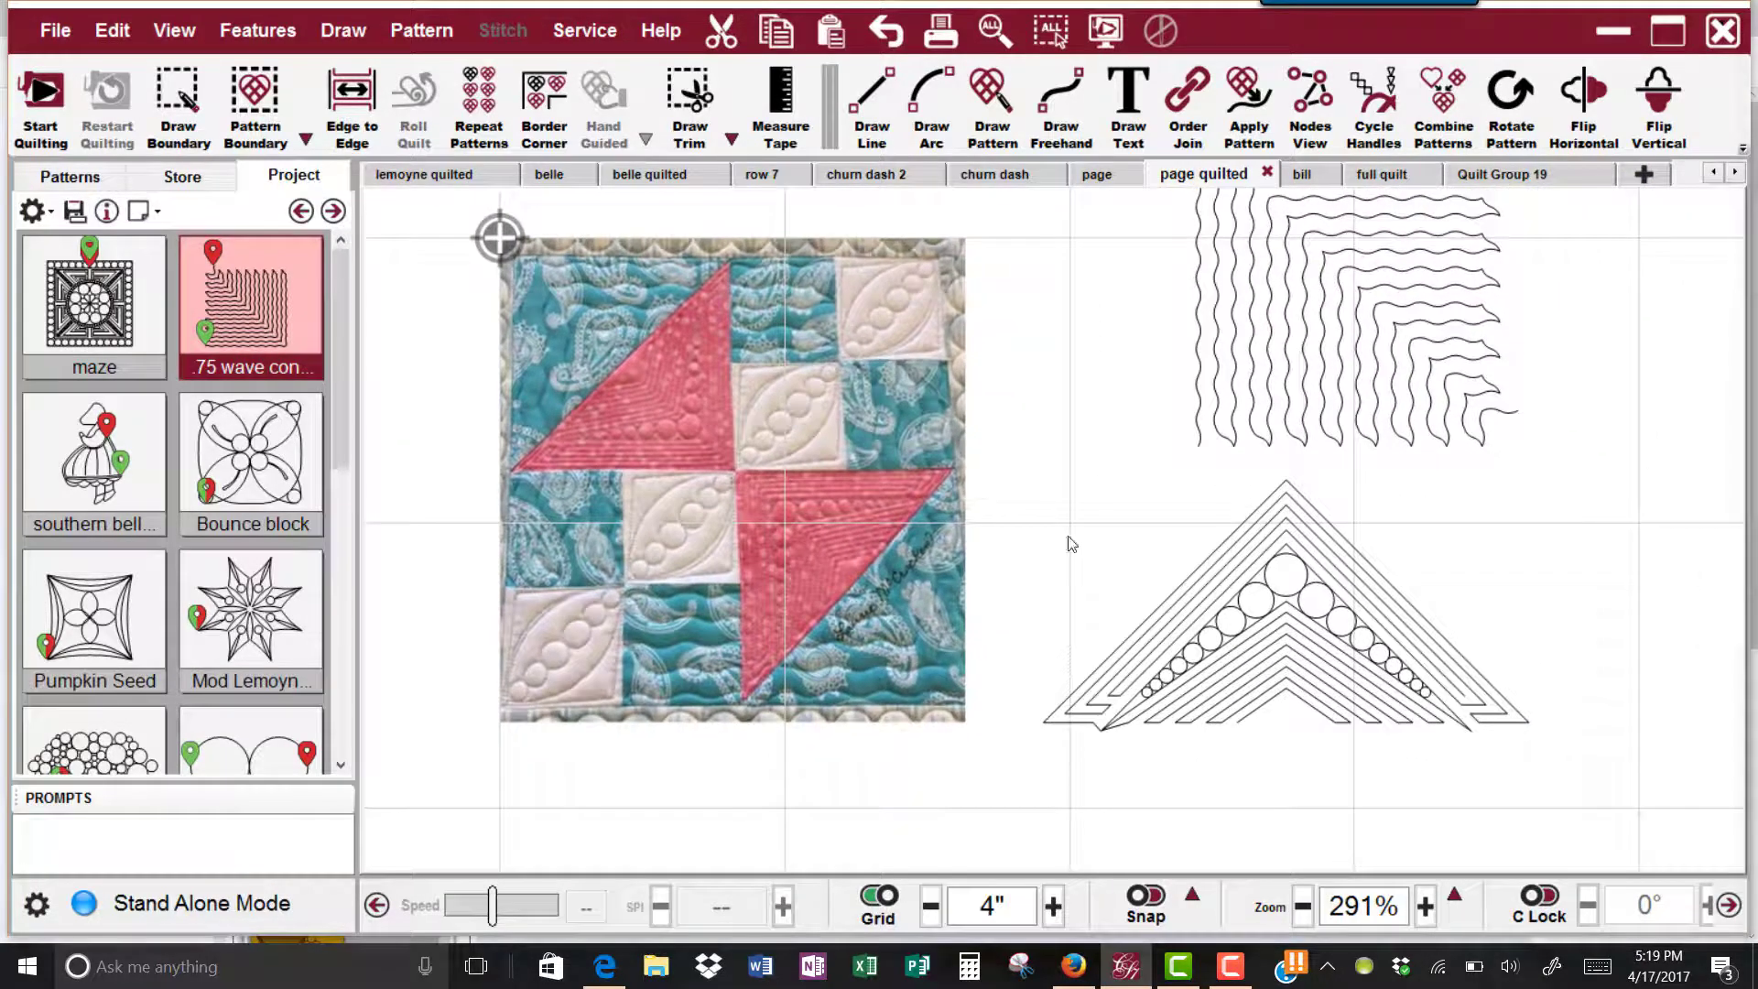
{"action": "left_click", "coordinate": [1338, 682]}
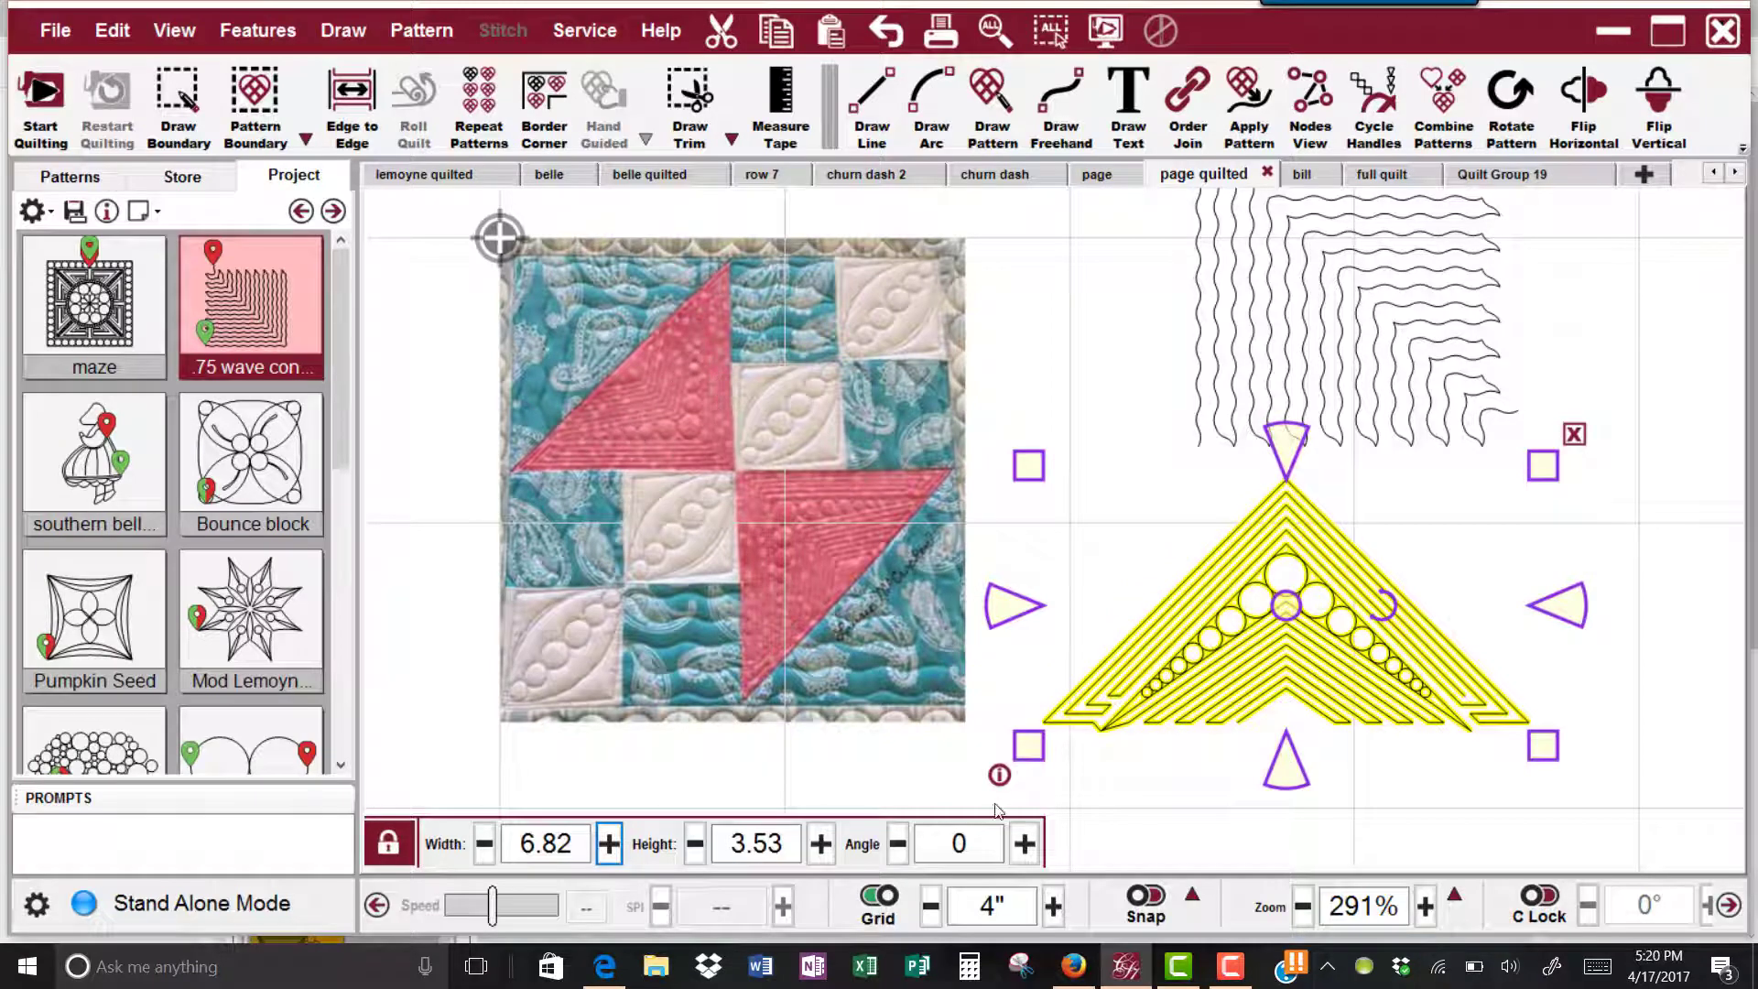
{"action": "left_click", "coordinate": [932, 845]}
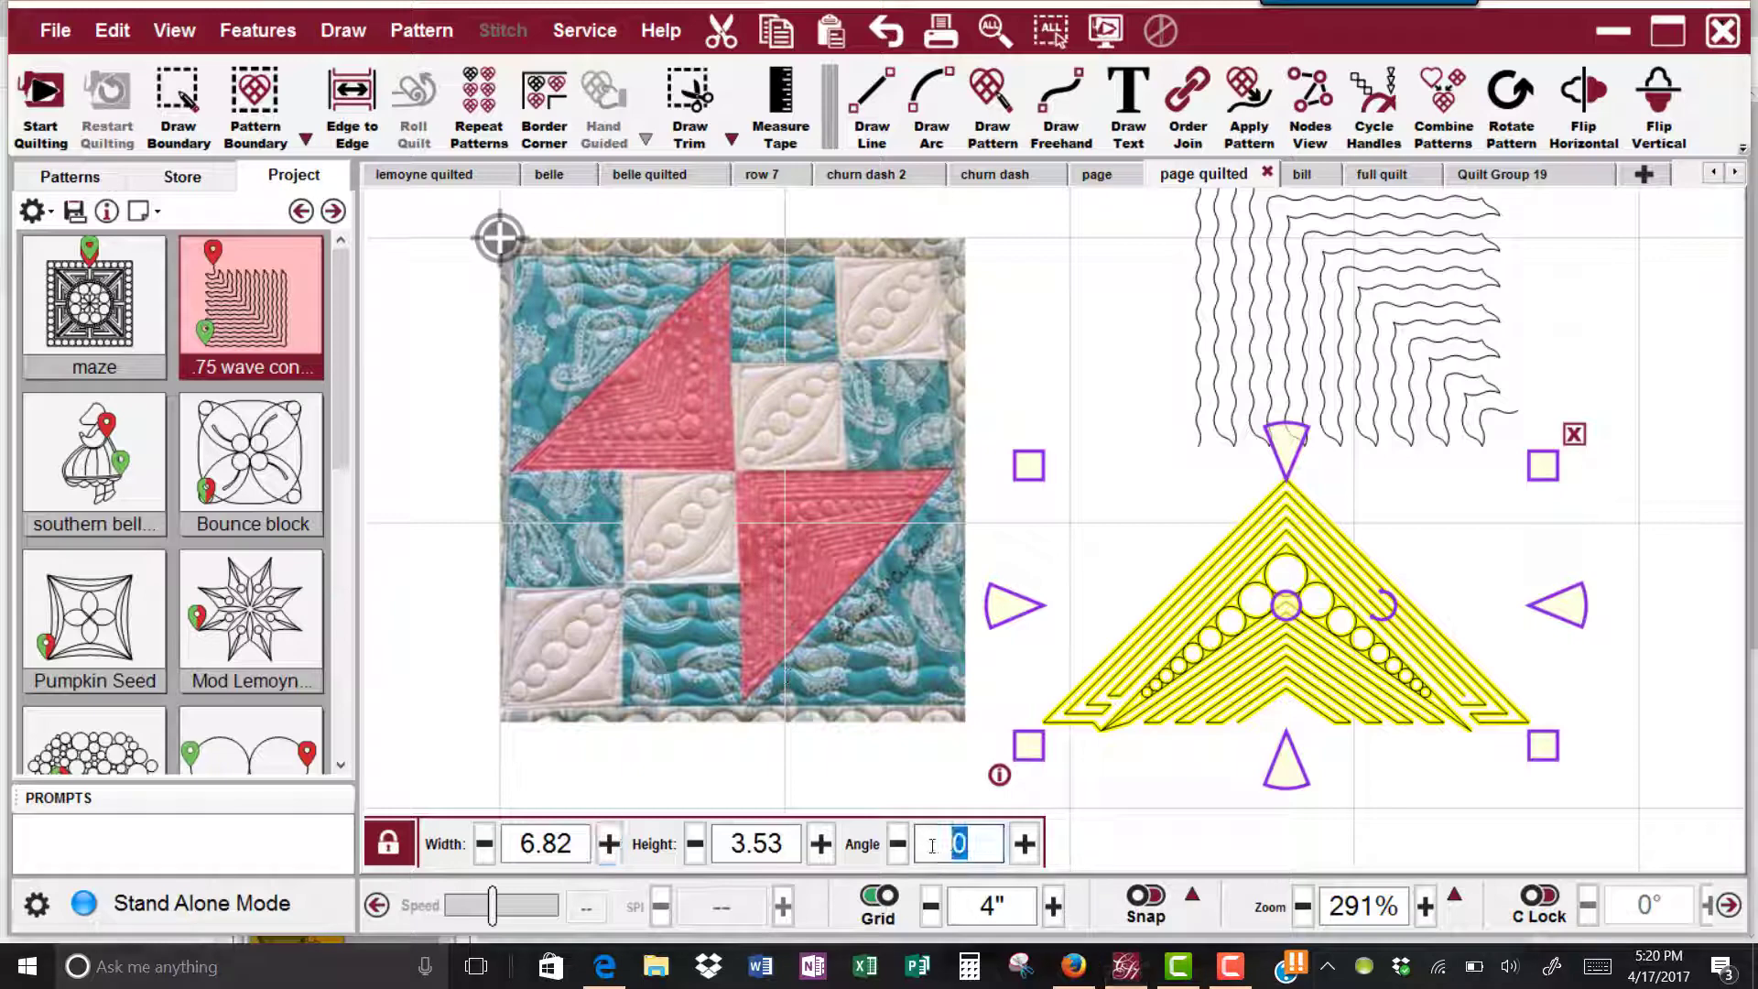
{"action": "key", "text": "Return"}
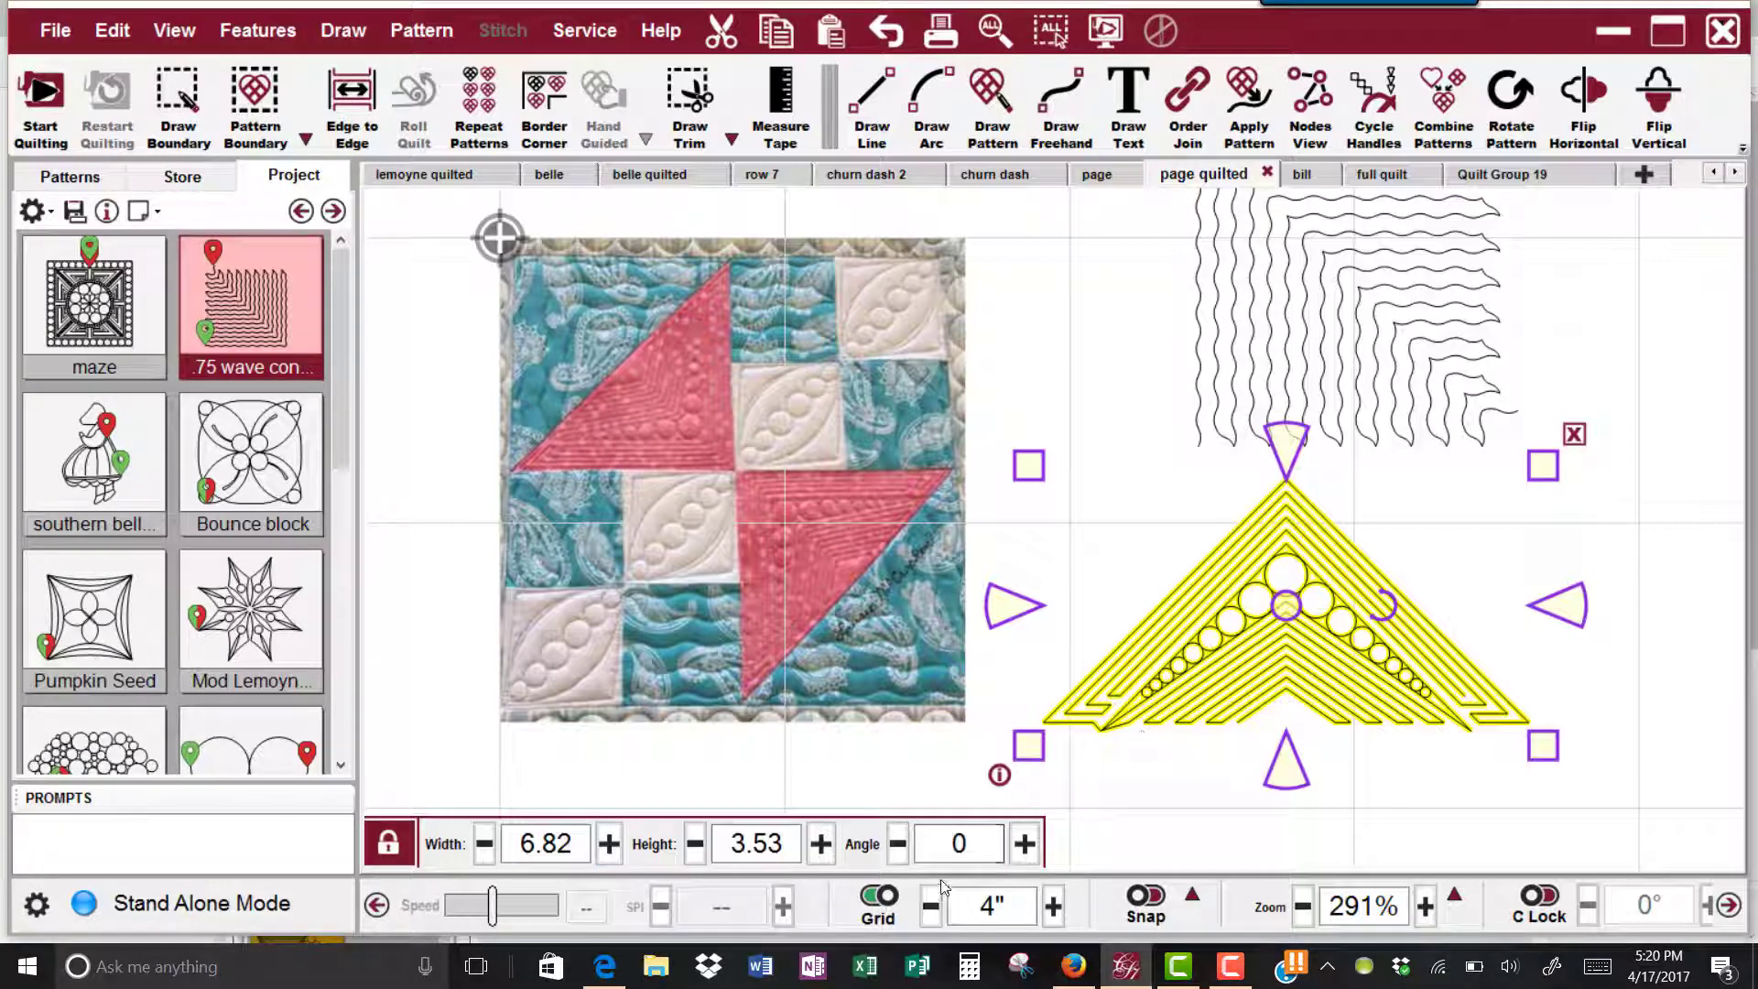
{"action": "left_click", "coordinate": [947, 841]}
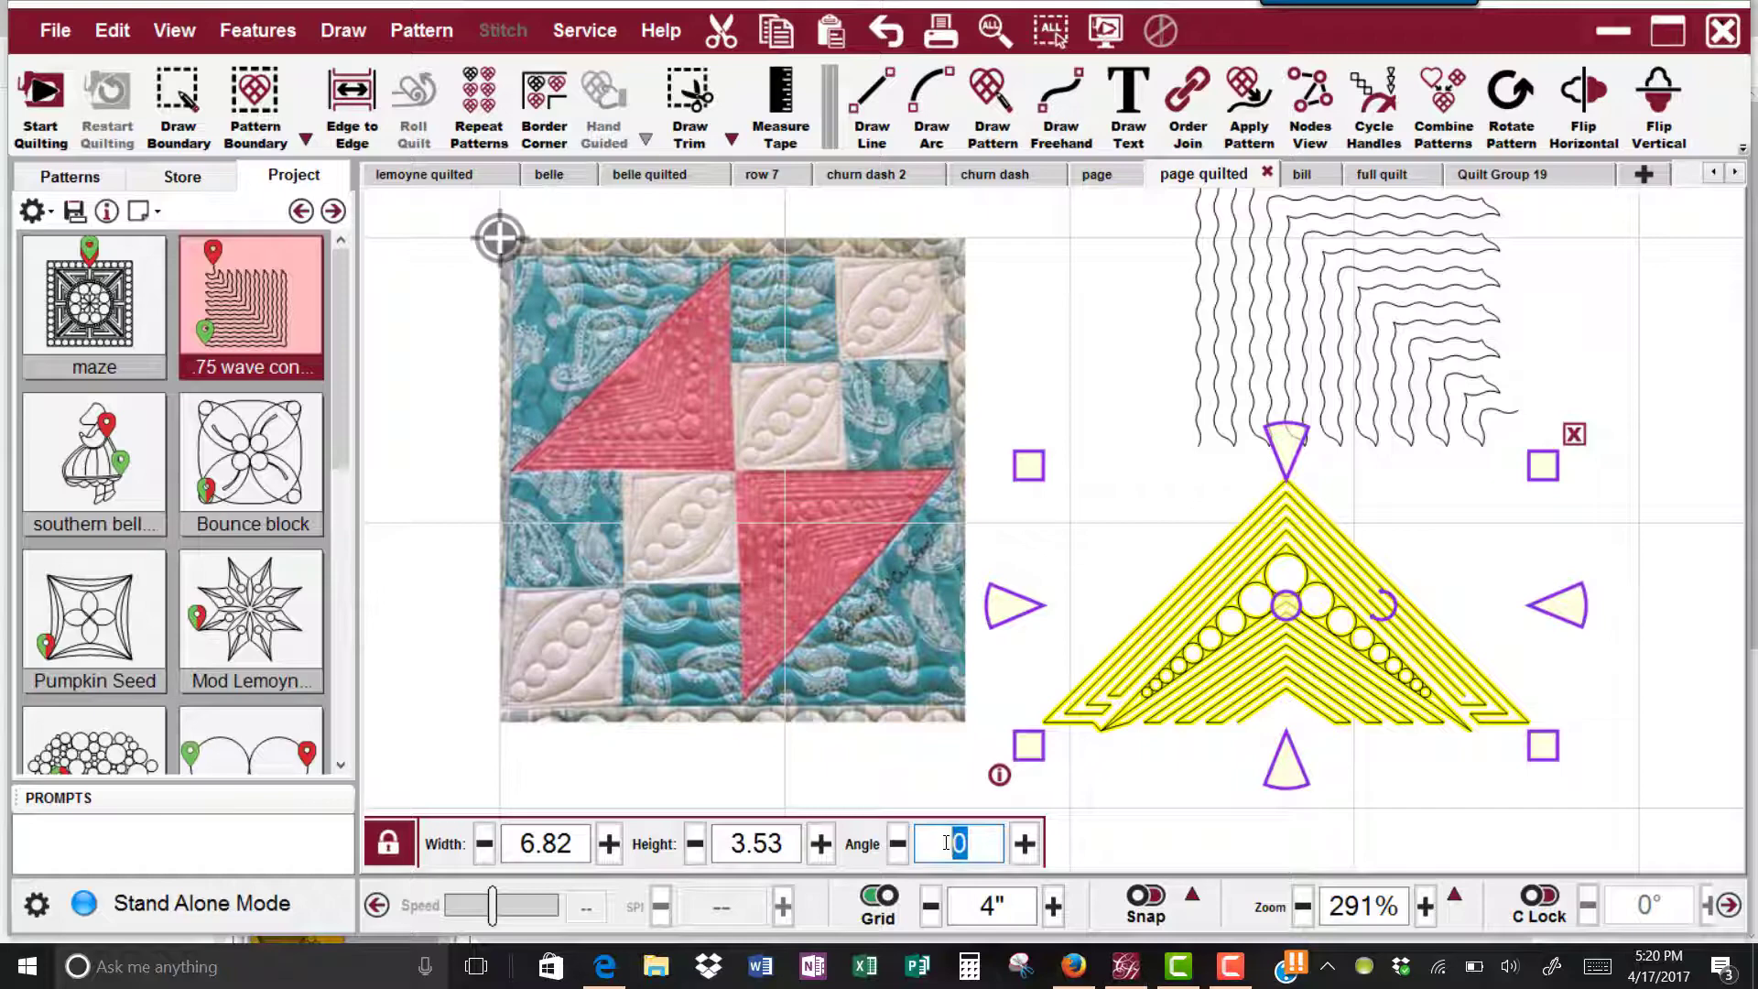
{"action": "type", "text": "45"}
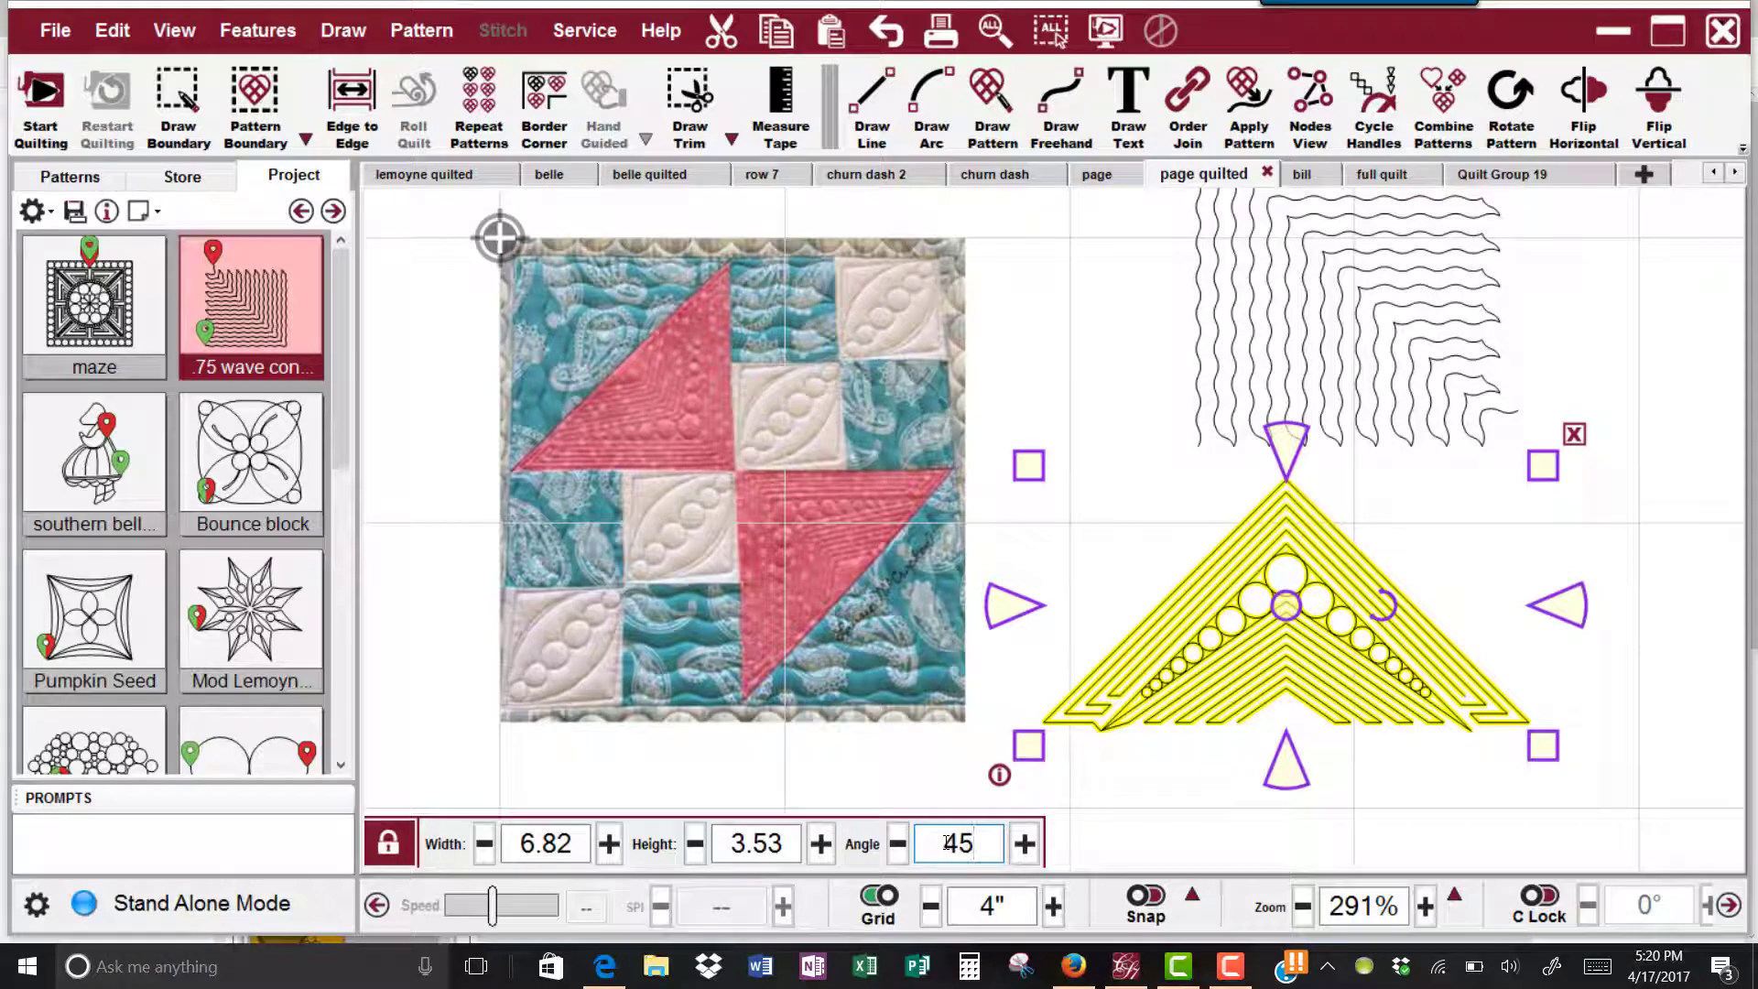
{"action": "key", "text": "Return"}
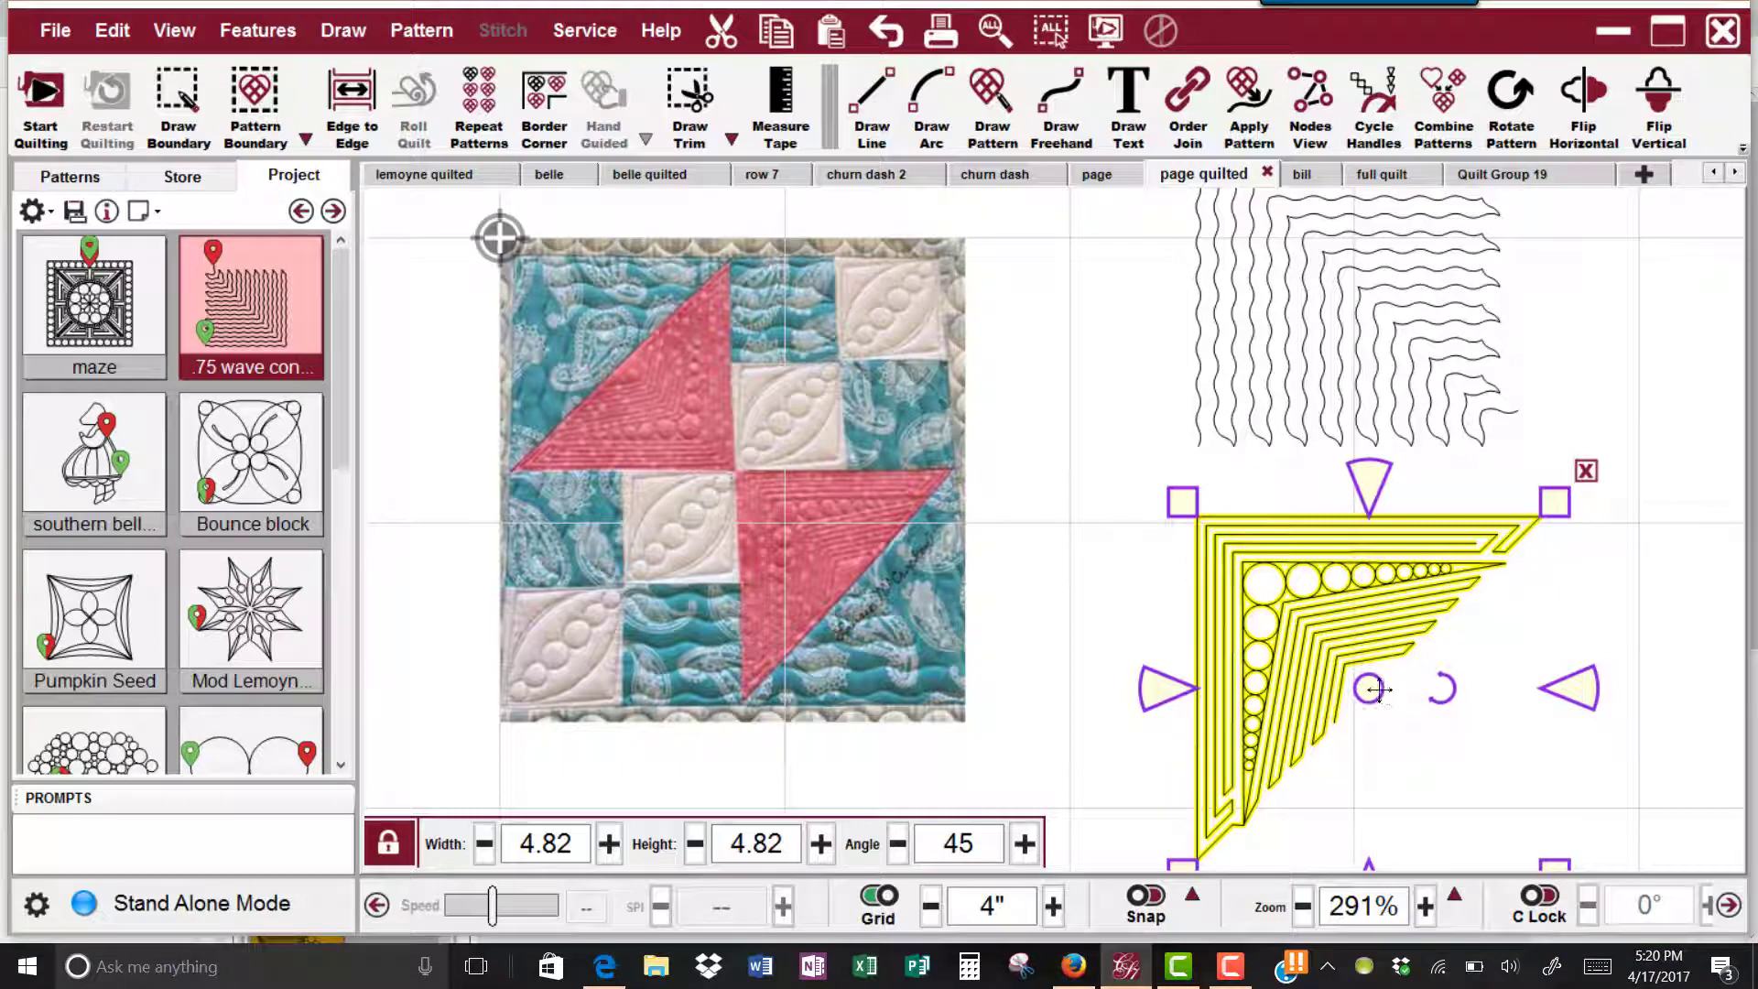
Rotate the triangle pattern to 225°, shrink it to 2.95 by 2.95, and set it beside the block's lower right
{"action": "left_click_drag", "start_coordinate": [1356, 678], "coordinate": [1194, 669]}
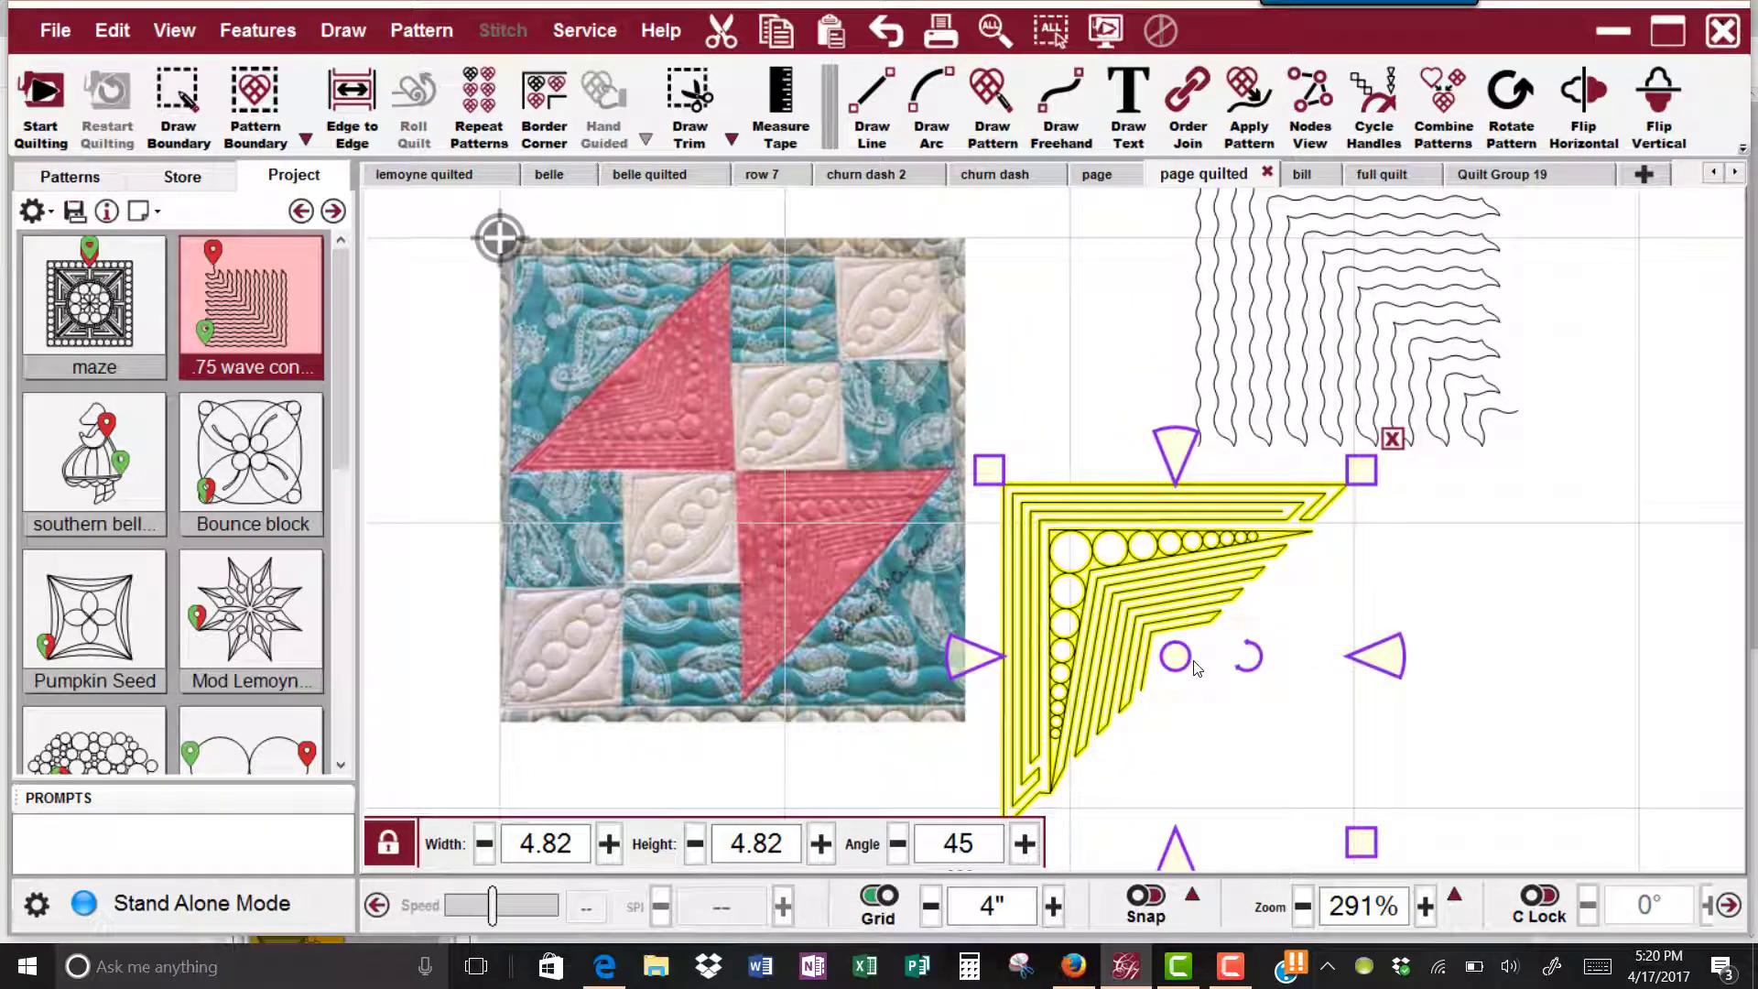
{"action": "key", "text": "space"}
{"action": "key", "text": "space"}
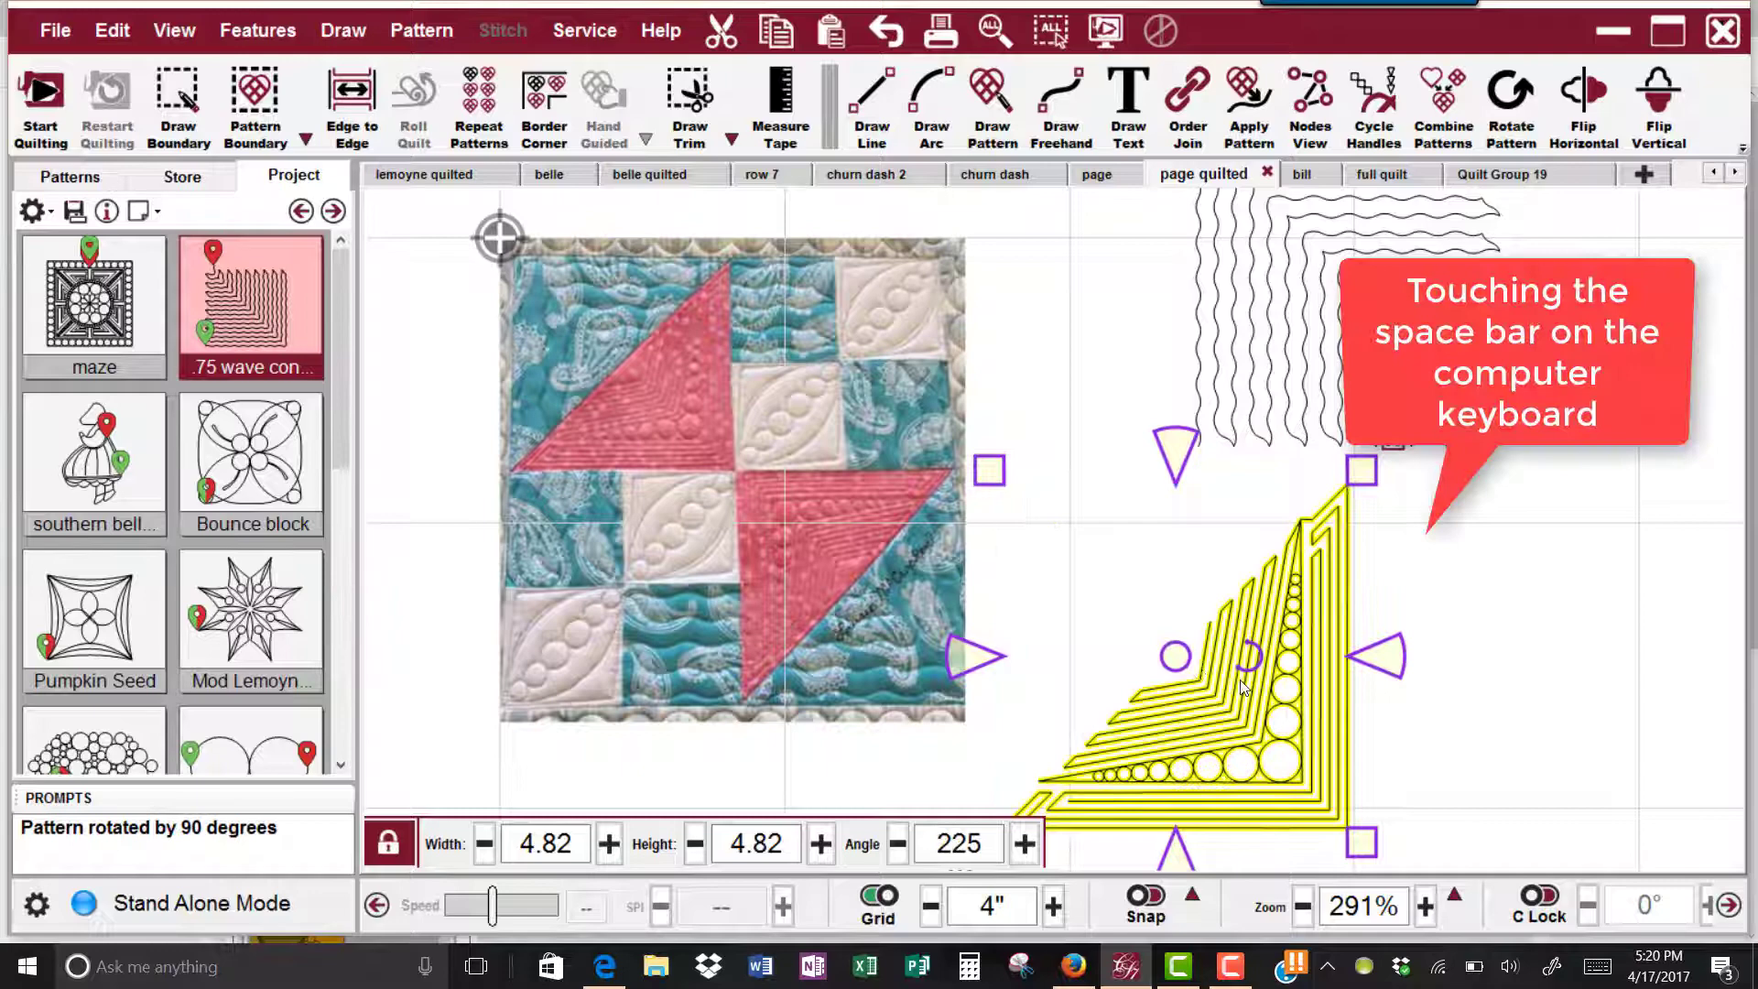
{"action": "left_click_drag", "start_coordinate": [1077, 624], "coordinate": [571, 332]}
{"action": "scroll", "coordinate": [571, 331], "scroll_direction": "down", "scroll_amount": 1}
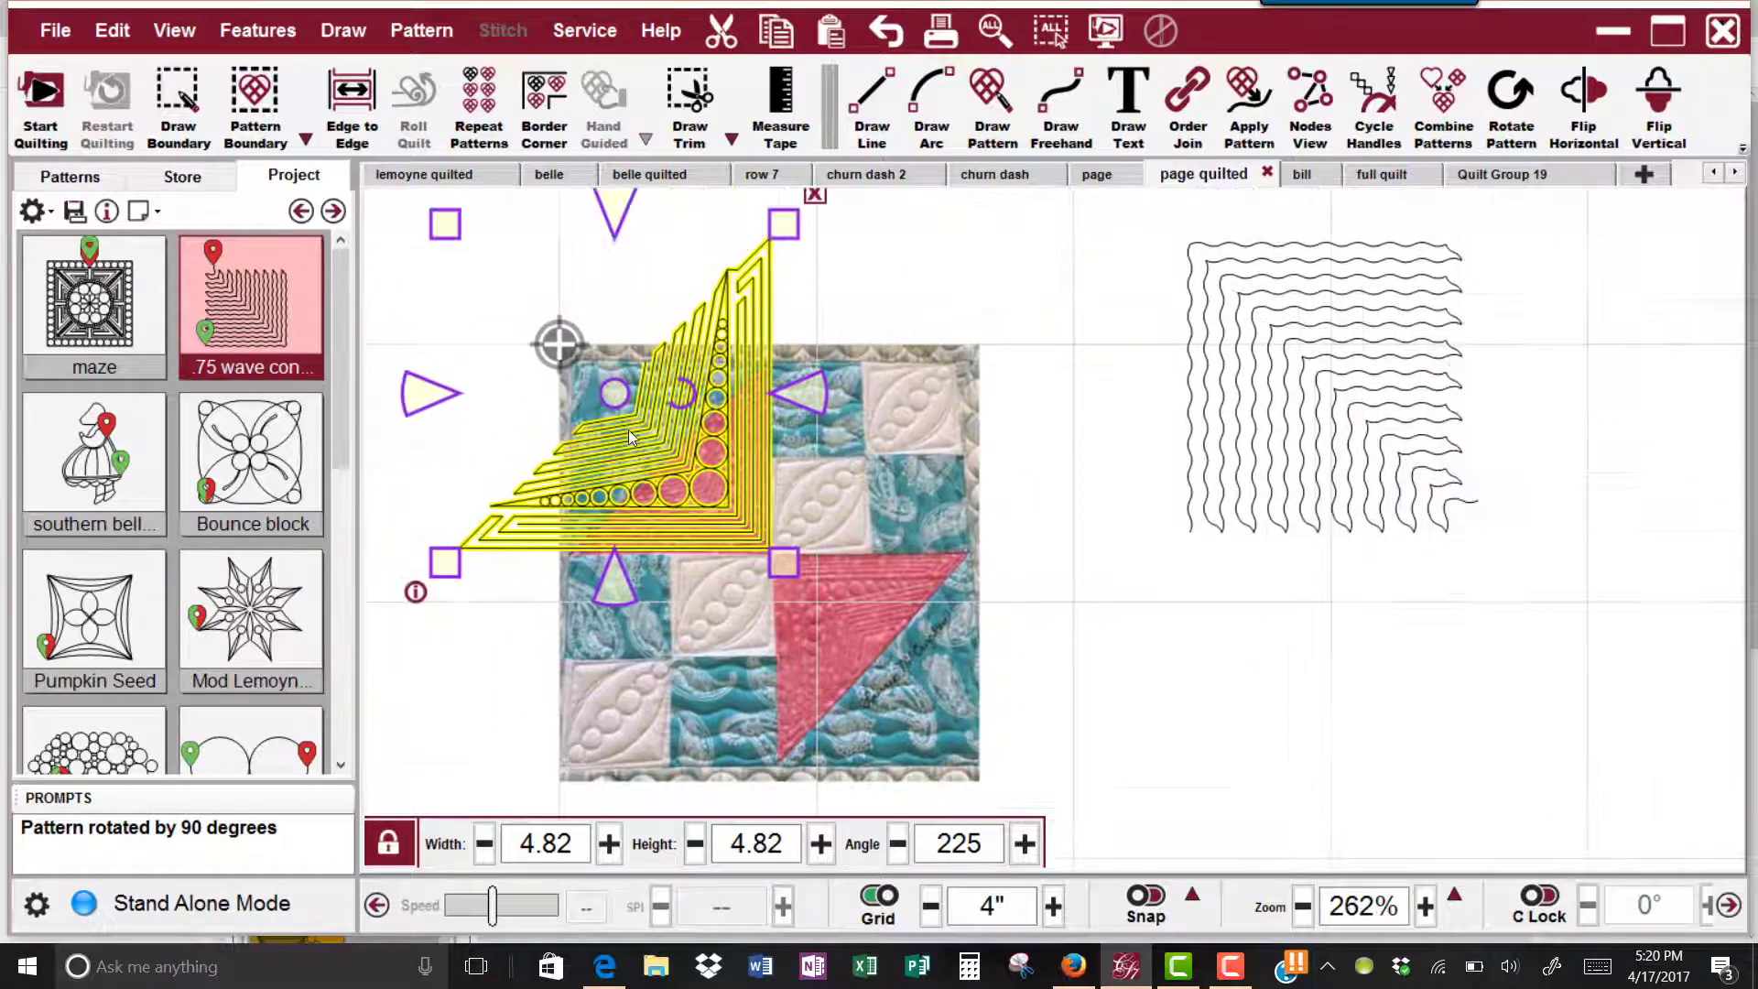
{"action": "left_click_drag", "start_coordinate": [444, 223], "coordinate": [564, 344]}
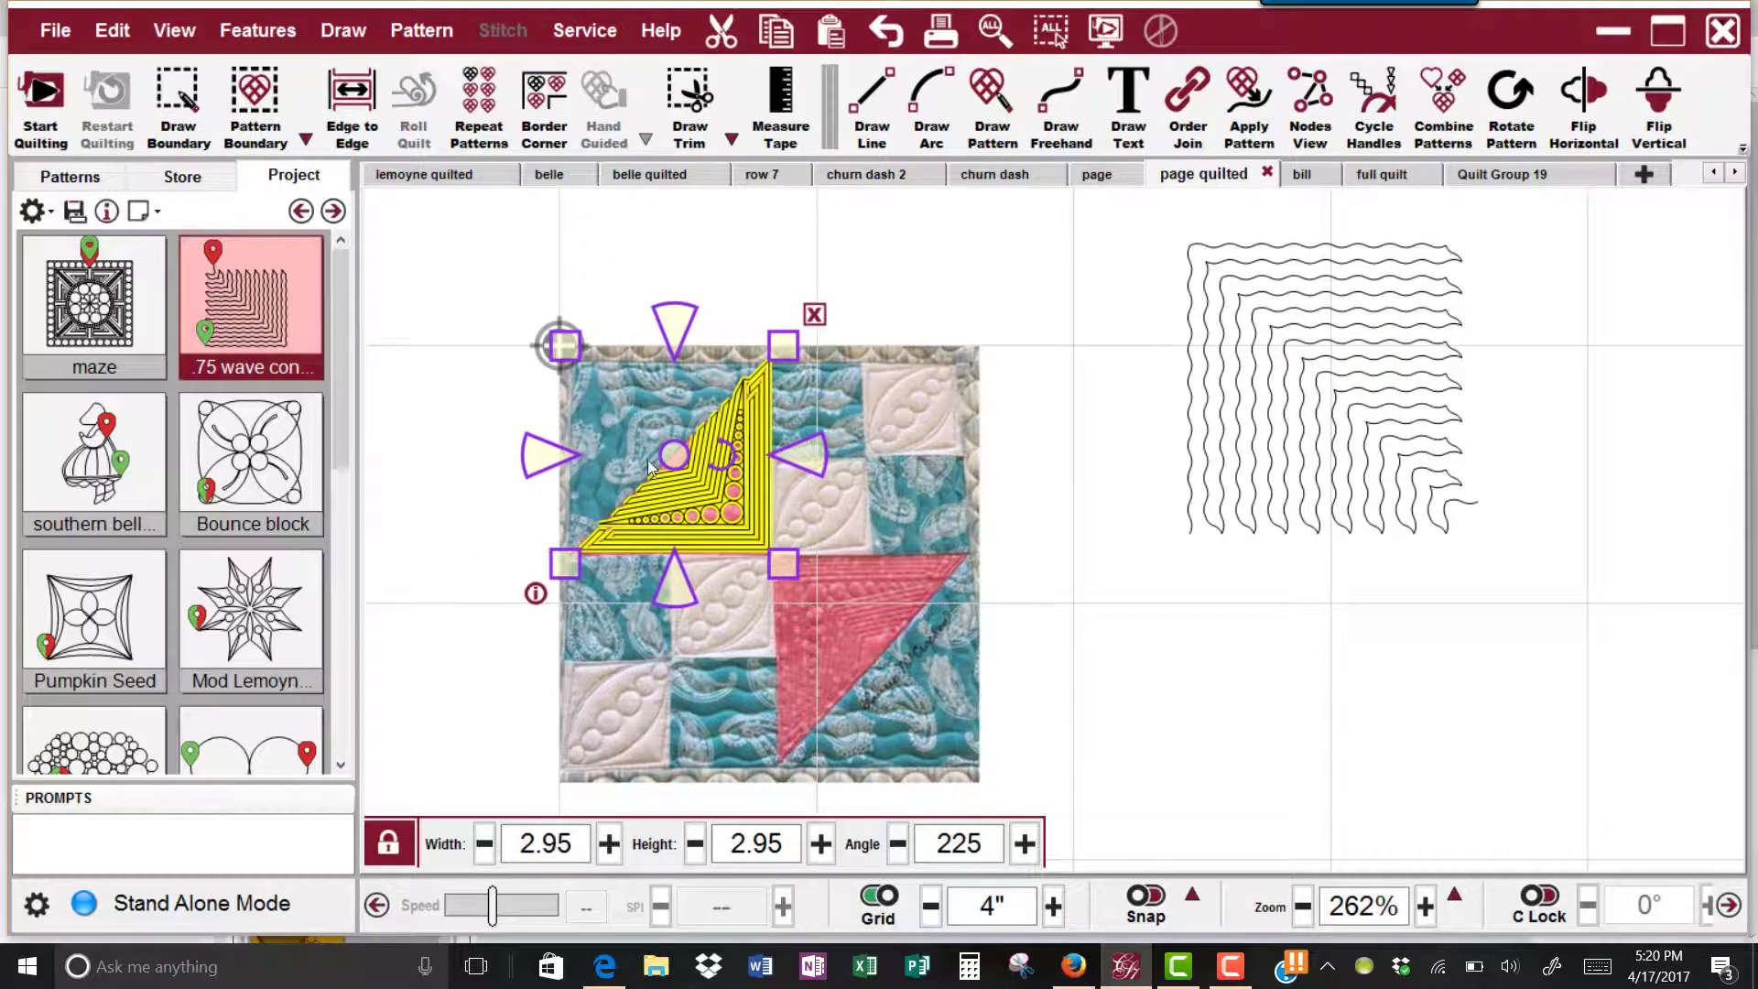
{"action": "left_click_drag", "start_coordinate": [665, 454], "coordinate": [1163, 673]}
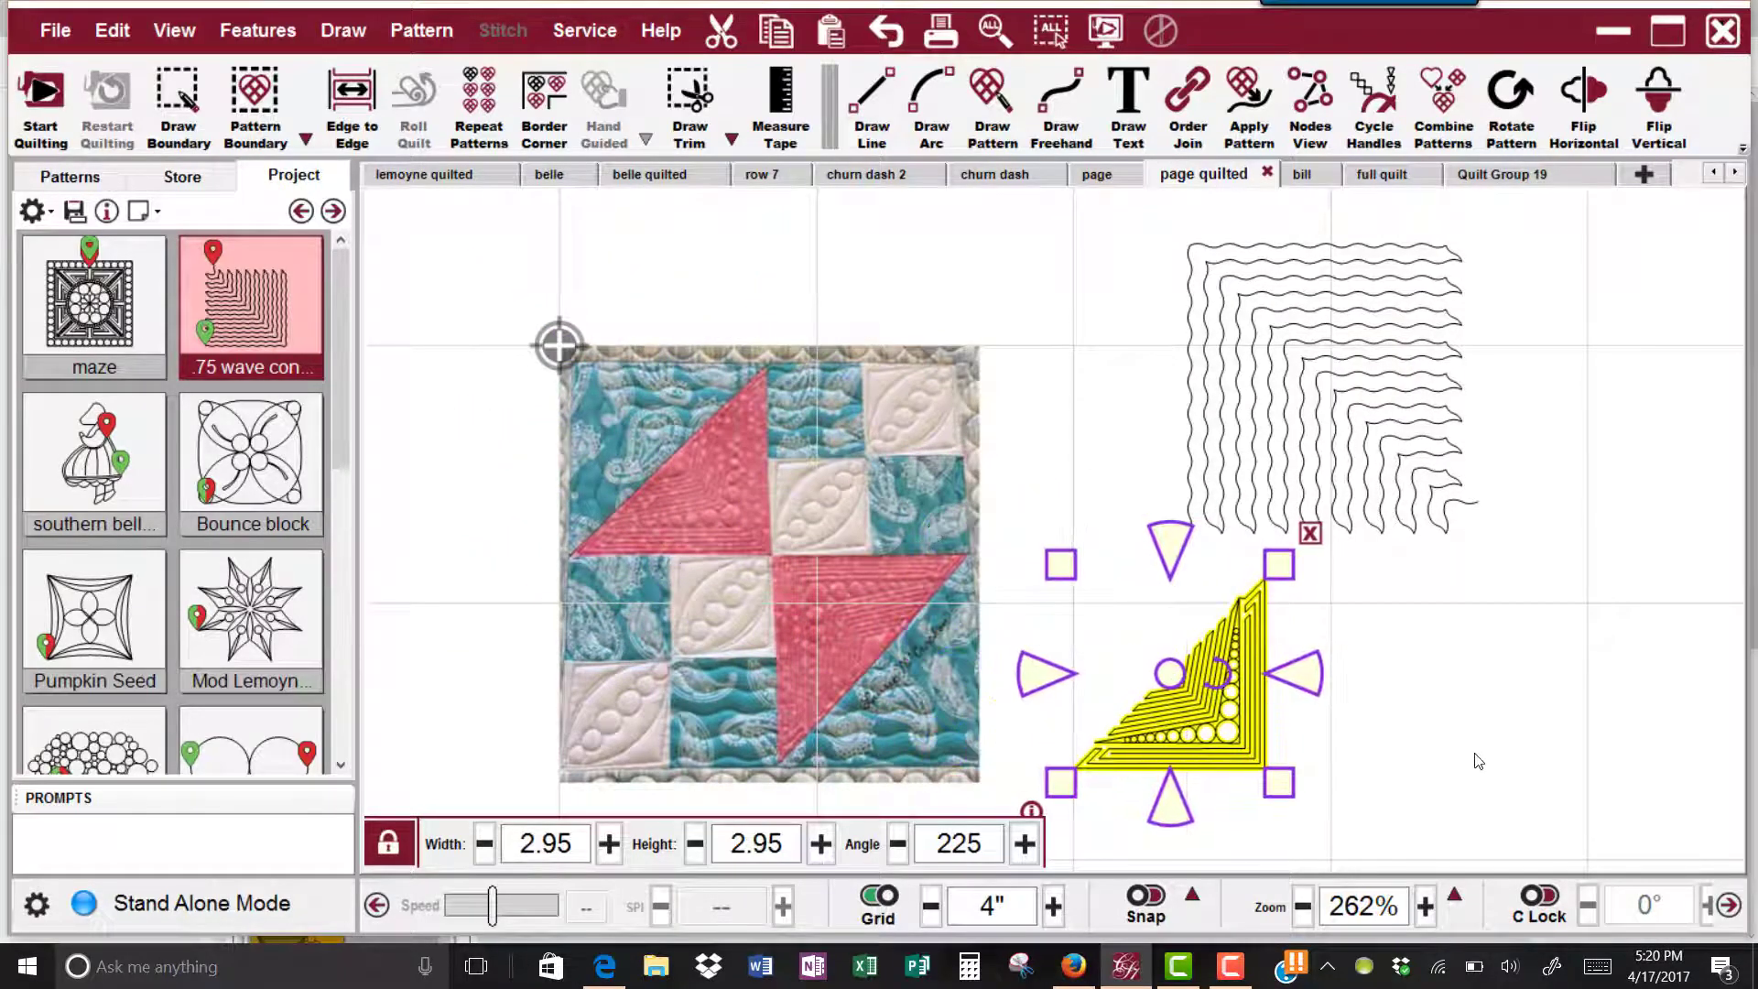
{"action": "scroll", "coordinate": [994, 552], "scroll_direction": "up", "scroll_amount": 3}
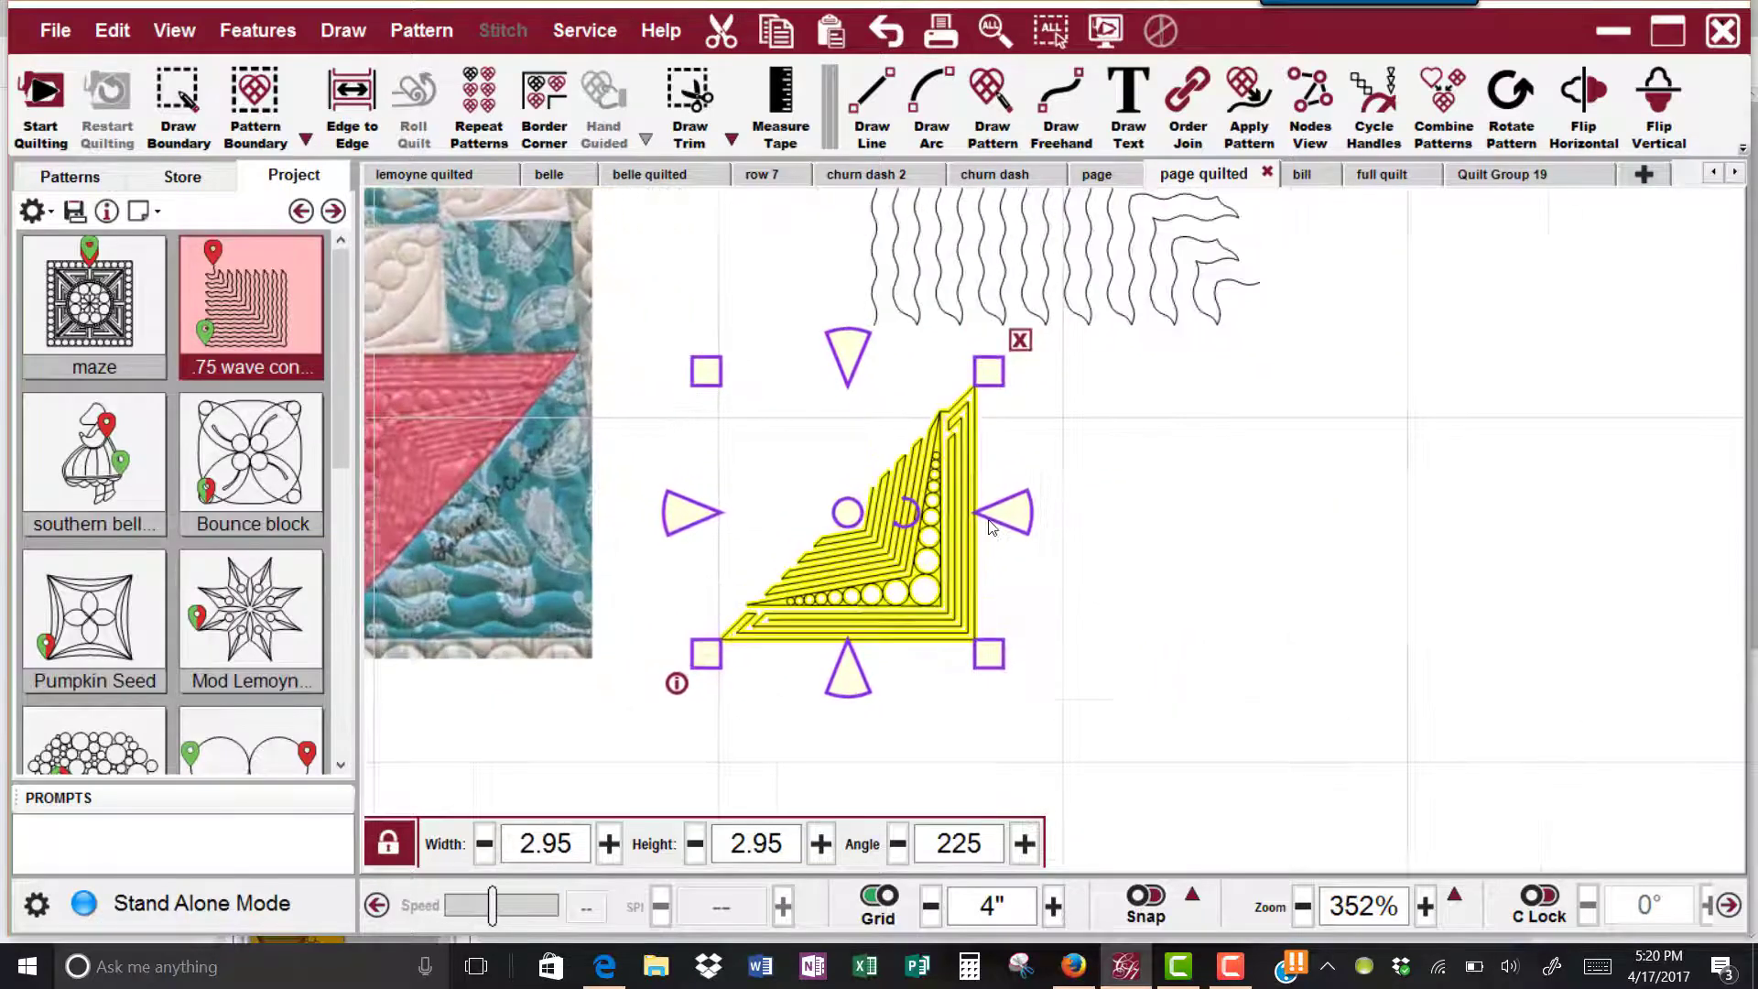
{"action": "scroll", "coordinate": [993, 552], "scroll_direction": "up", "scroll_amount": 2}
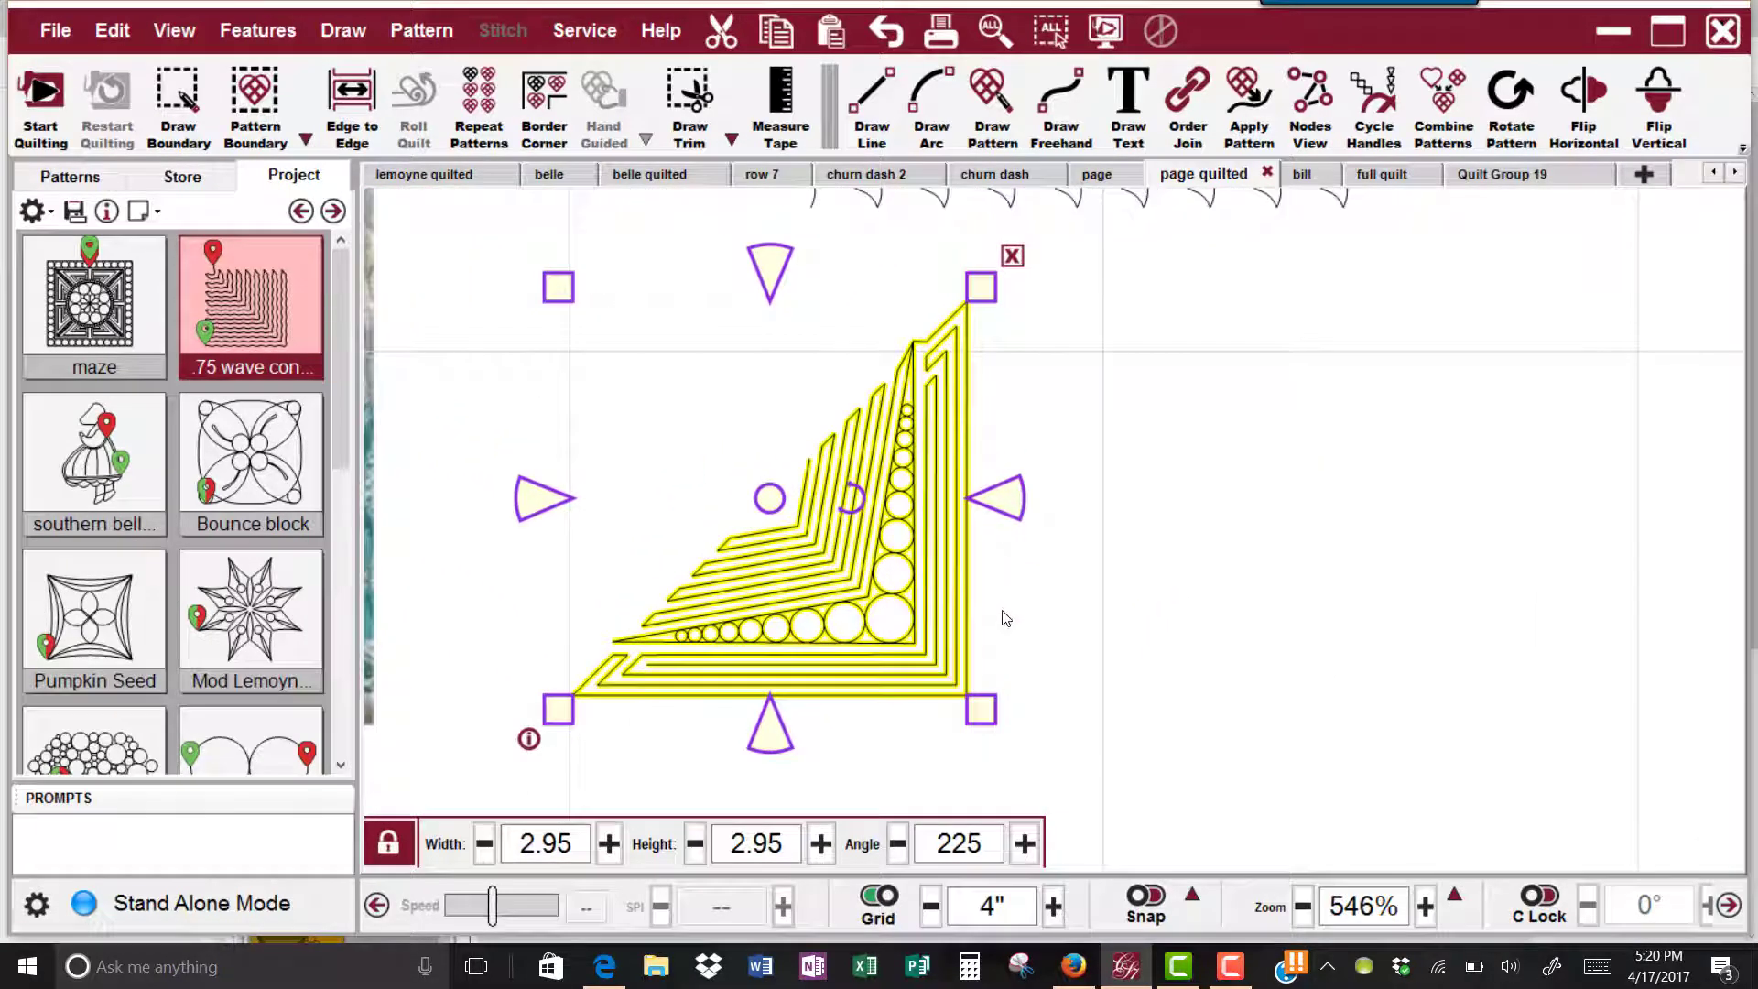
Lower the corner pattern's angle in small steps from 225° to 222.7°
{"action": "left_click", "coordinate": [897, 844]}
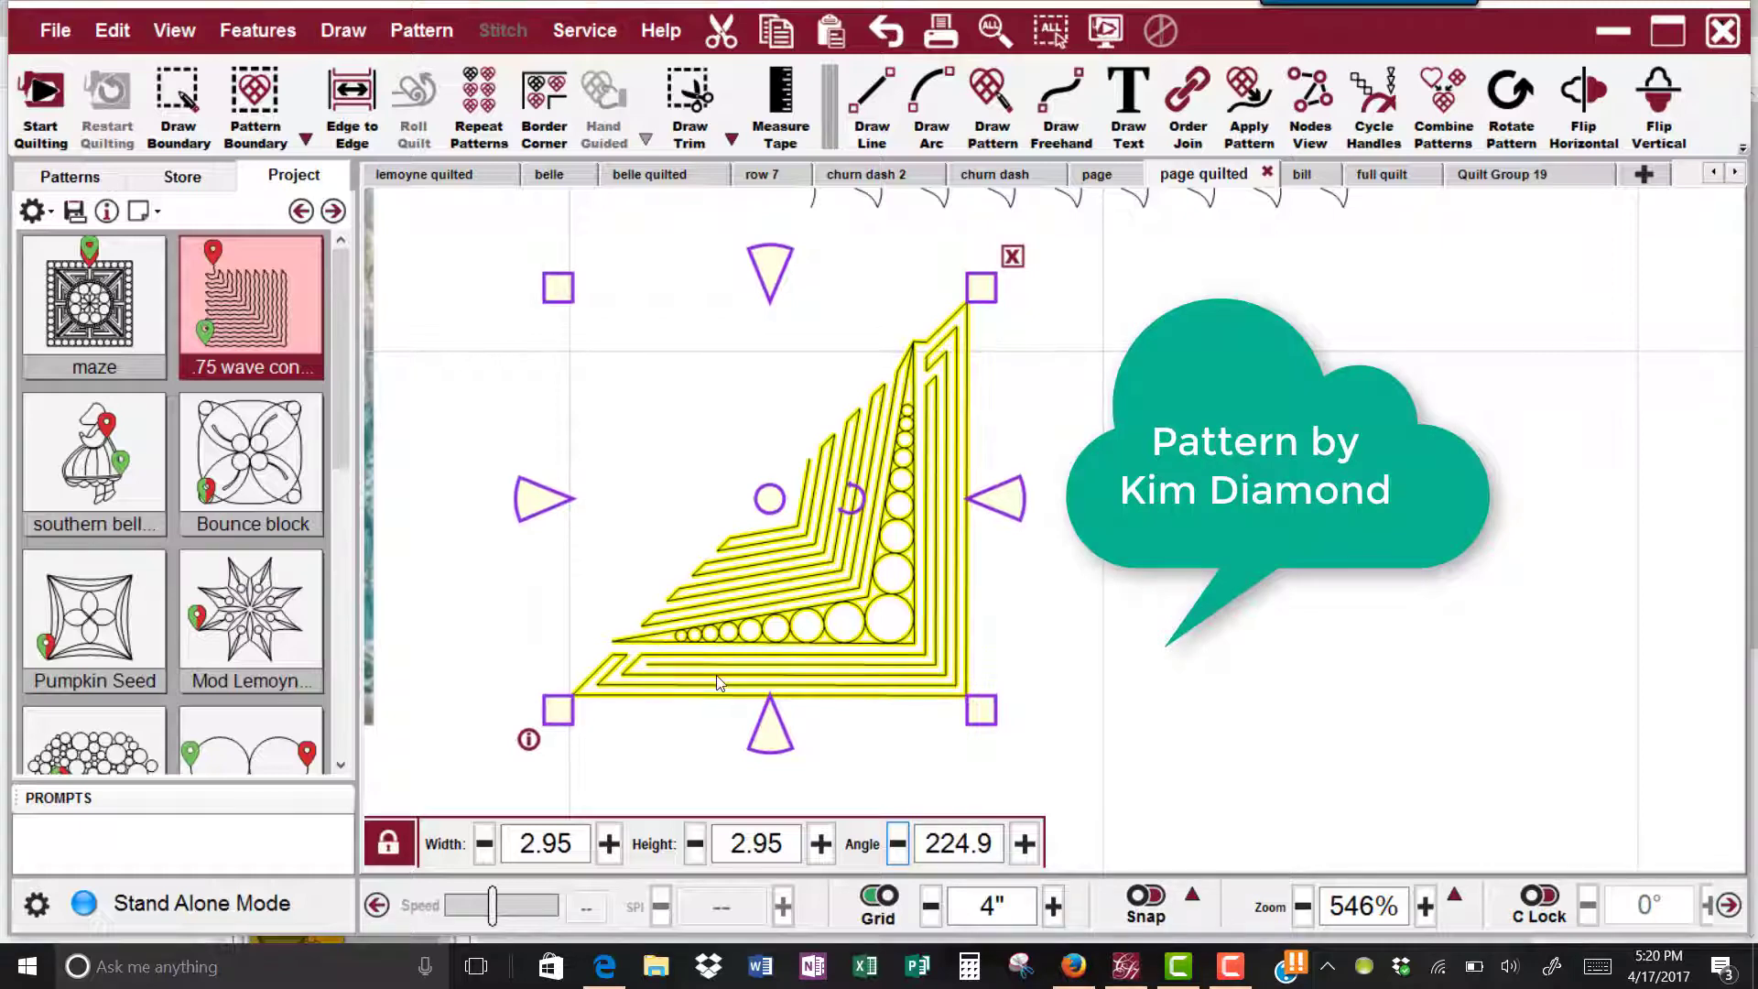
{"action": "left_click", "coordinate": [897, 844]}
{"action": "left_click", "coordinate": [897, 844]}
{"action": "key", "text": "space"}
{"action": "key", "text": "space"}
{"action": "key", "text": "space"}
{"action": "key", "text": "space"}
{"action": "key", "text": "space"}
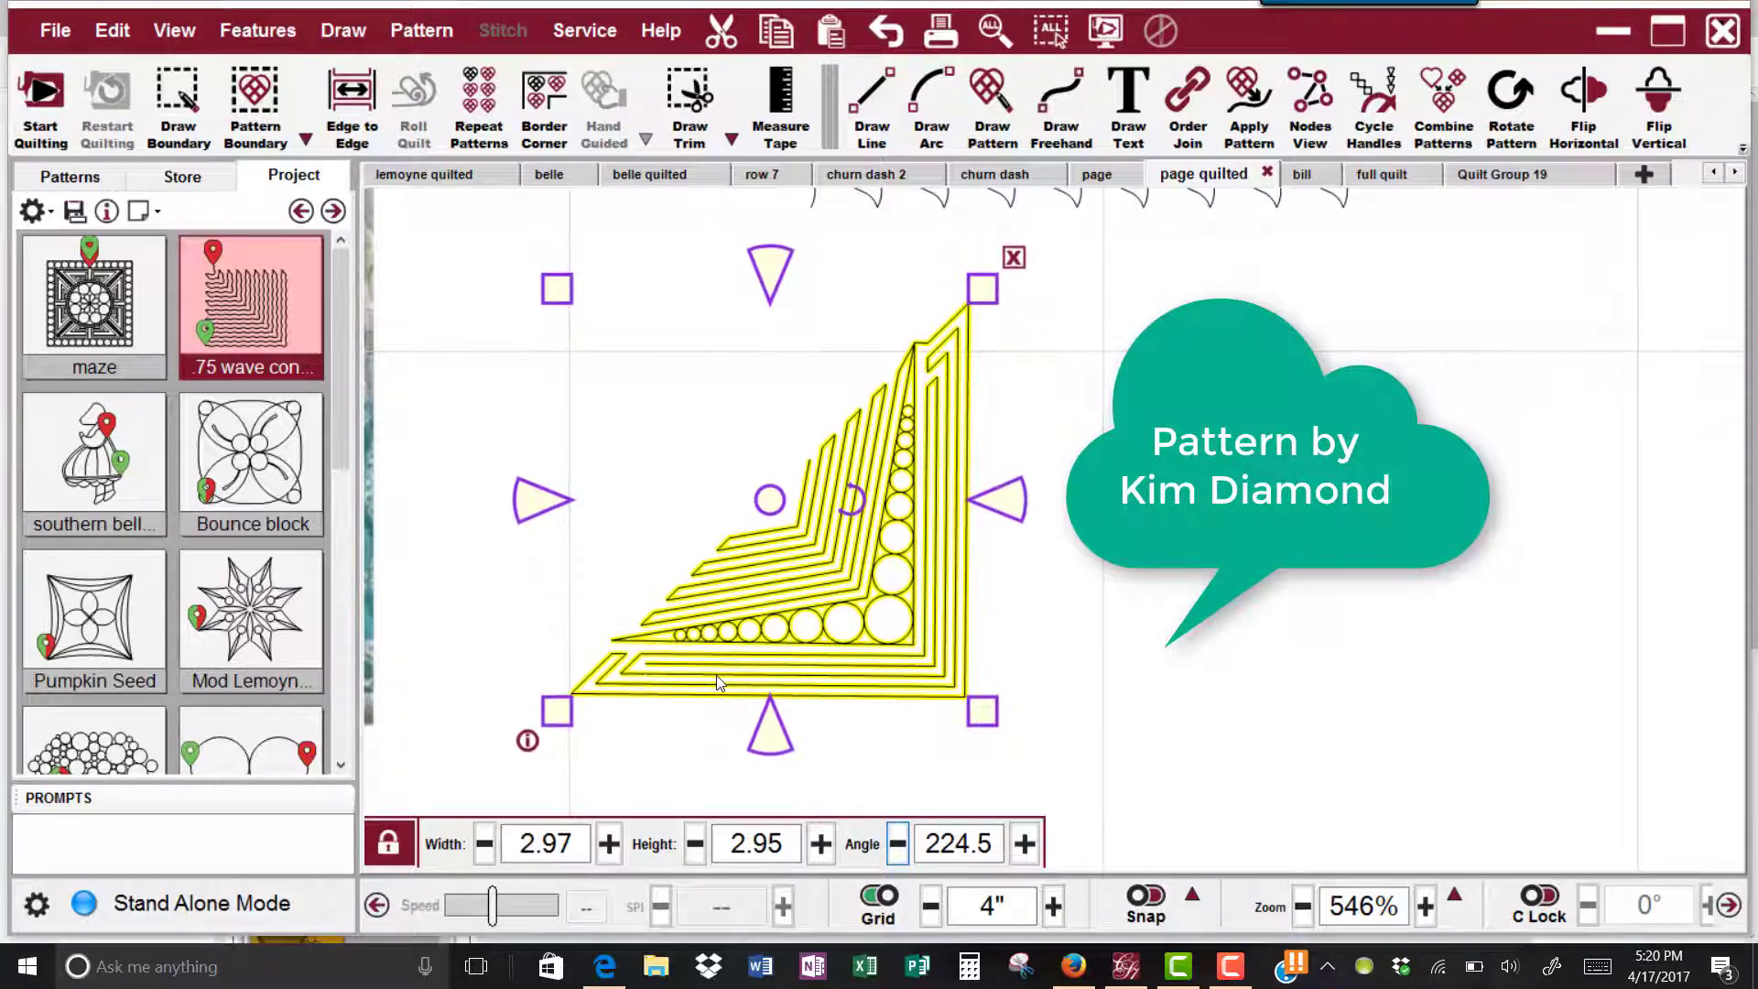
{"action": "key", "text": "space"}
{"action": "key", "text": "space"}
{"action": "key", "text": "space"}
{"action": "key", "text": "space"}
{"action": "key", "text": "space"}
{"action": "key", "text": "space"}
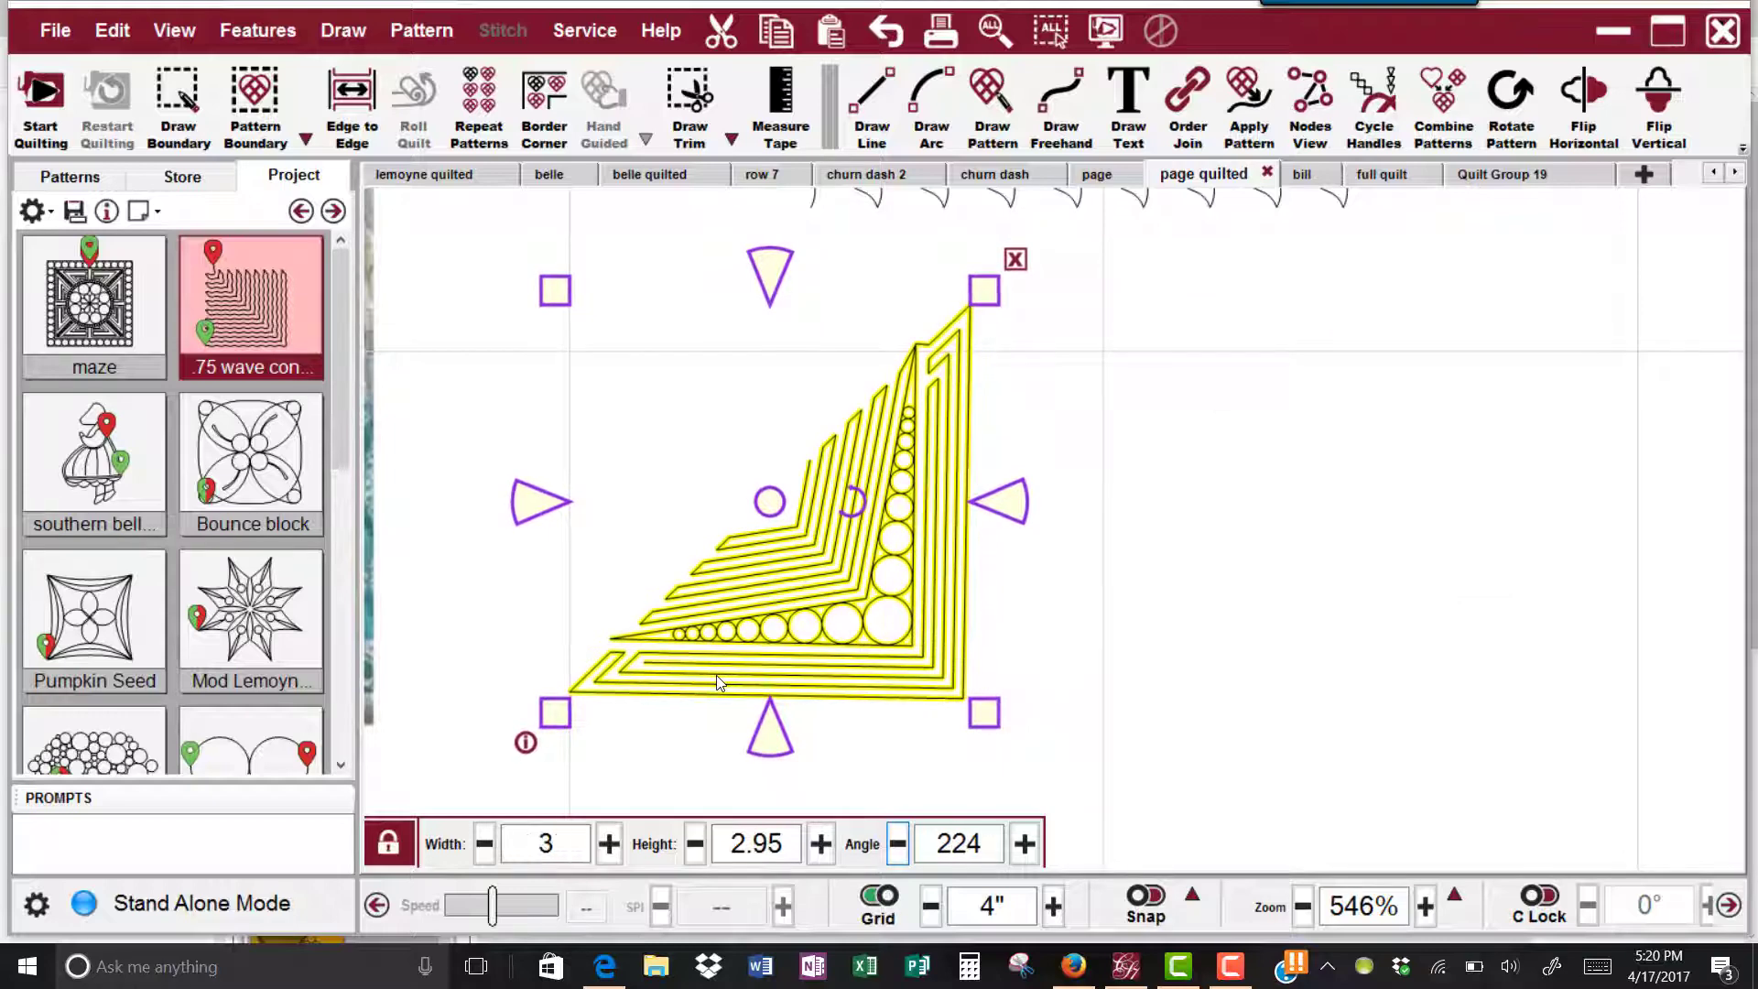
{"action": "key", "text": "space"}
{"action": "key", "text": "space"}
{"action": "key", "text": "space"}
{"action": "key", "text": "space"}
{"action": "key", "text": "space"}
{"action": "key", "text": "space"}
{"action": "key", "text": "space"}
{"action": "key", "text": "space"}
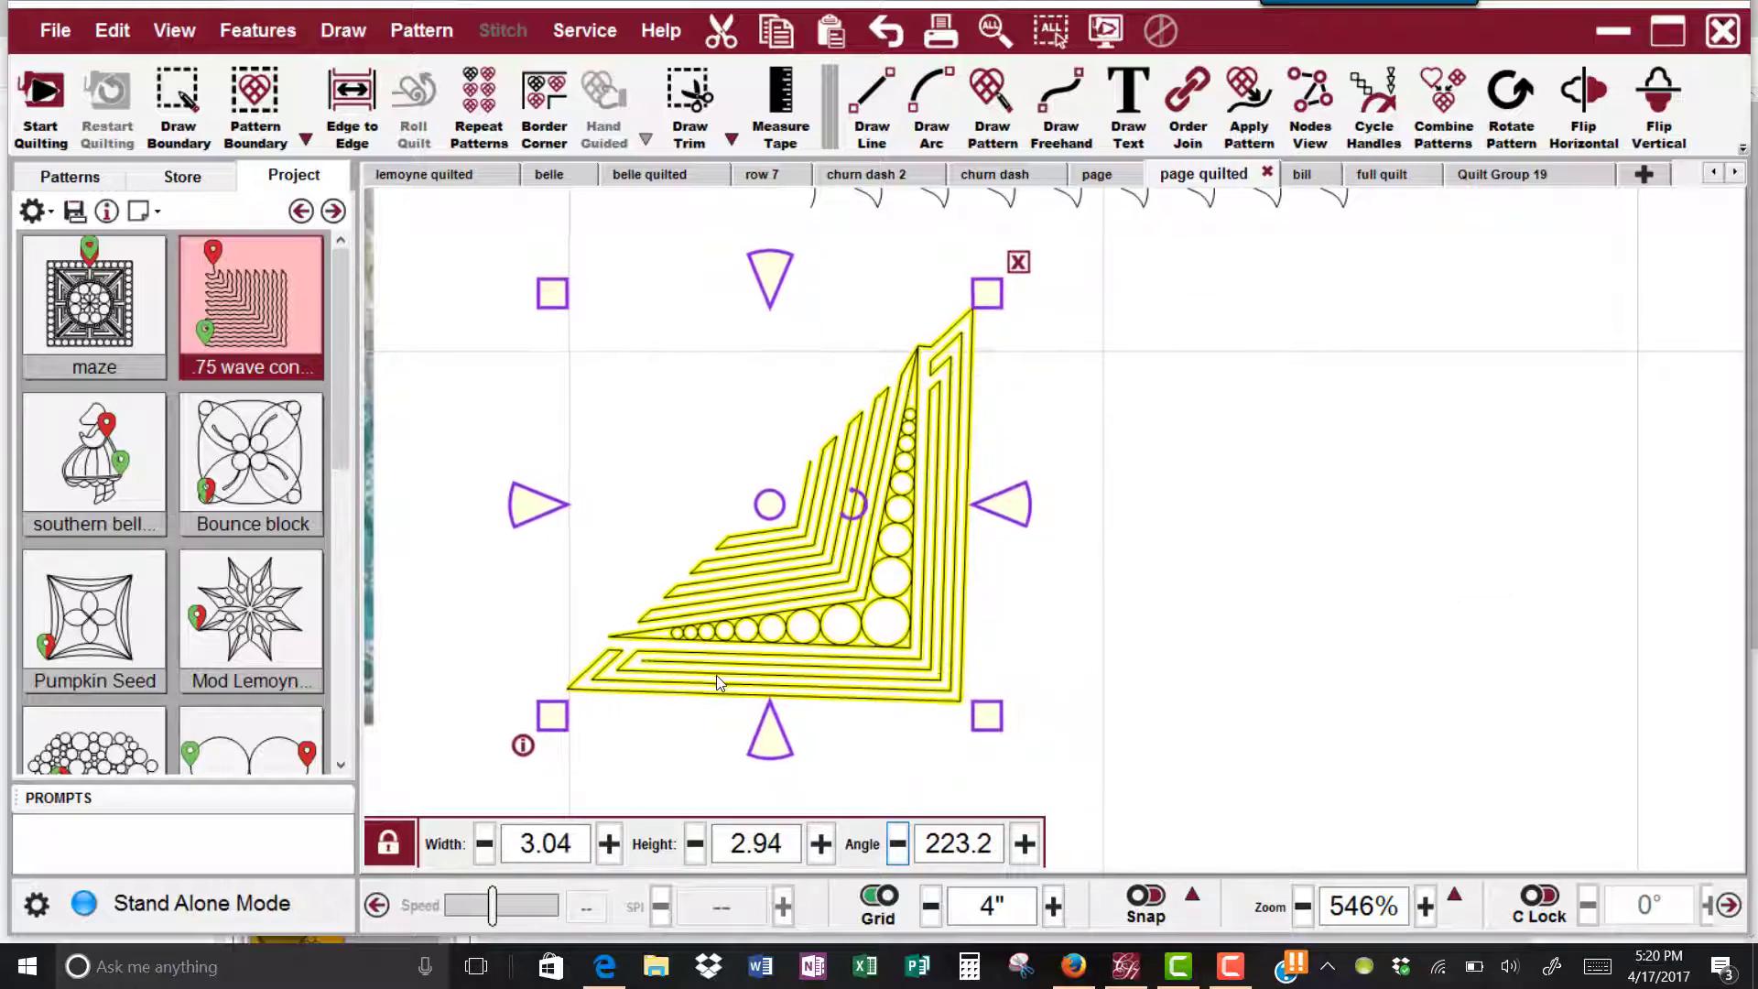
{"action": "key", "text": "space"}
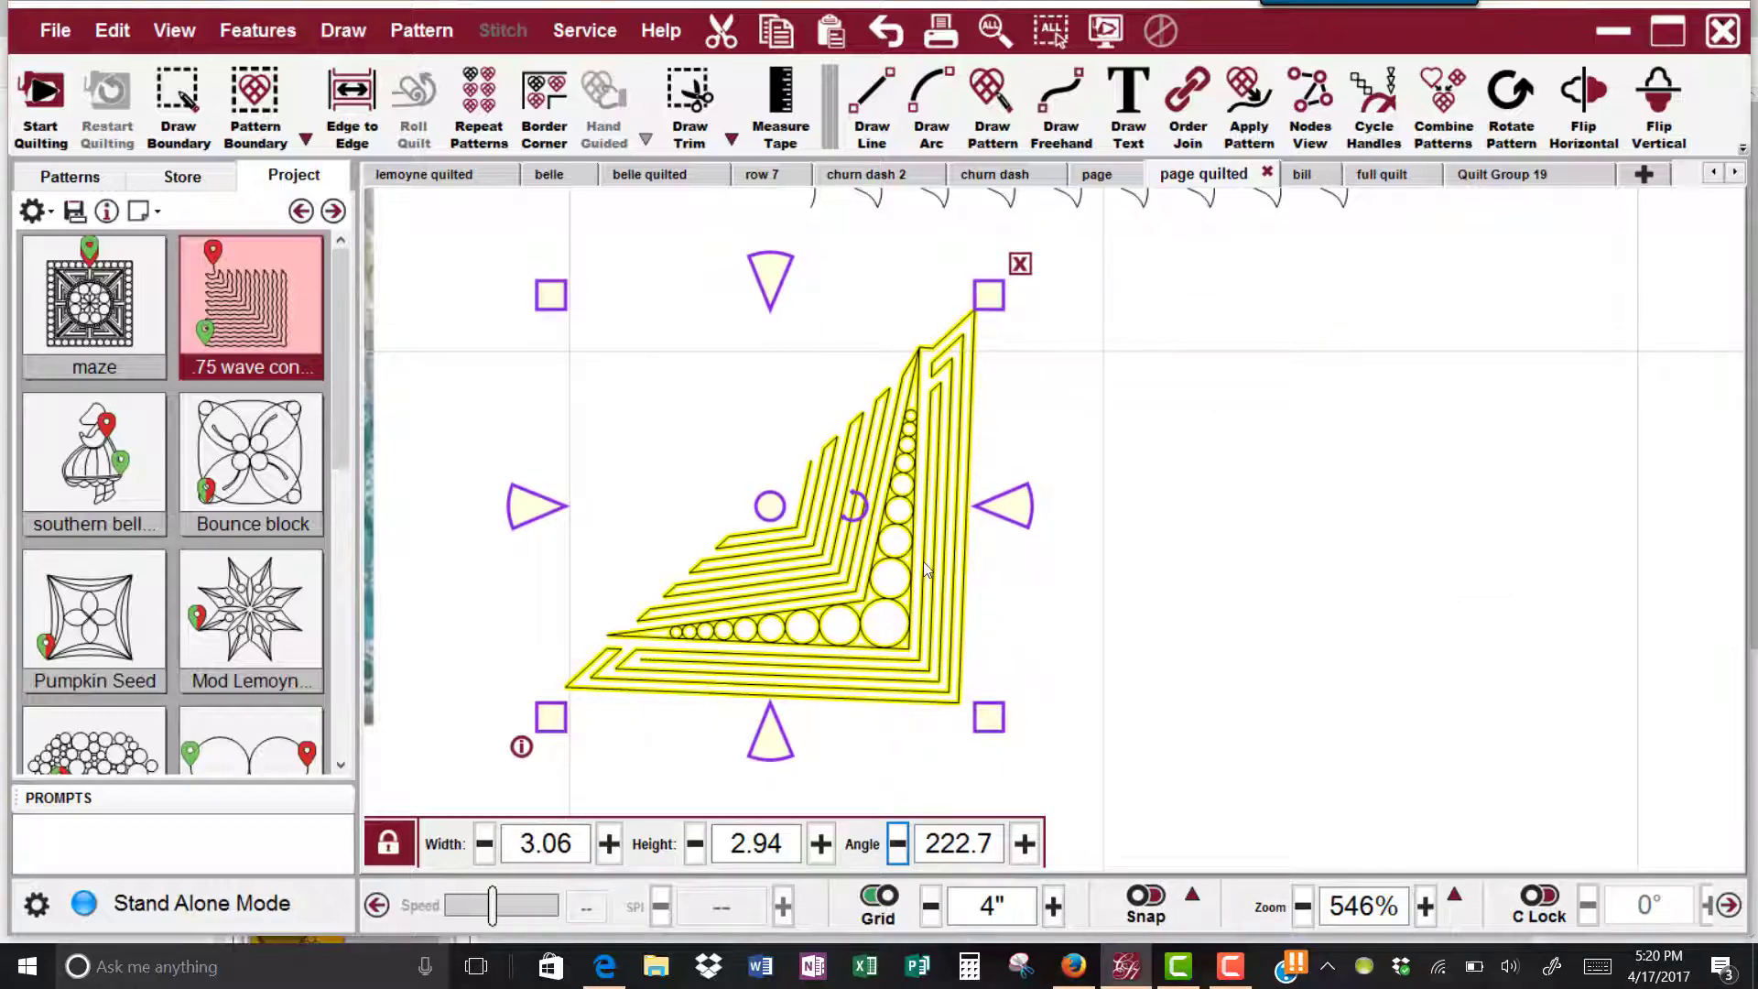
{"action": "scroll", "coordinate": [923, 562], "scroll_direction": "down", "scroll_amount": 2}
{"action": "scroll", "coordinate": [883, 520], "scroll_direction": "down", "scroll_amount": 1}
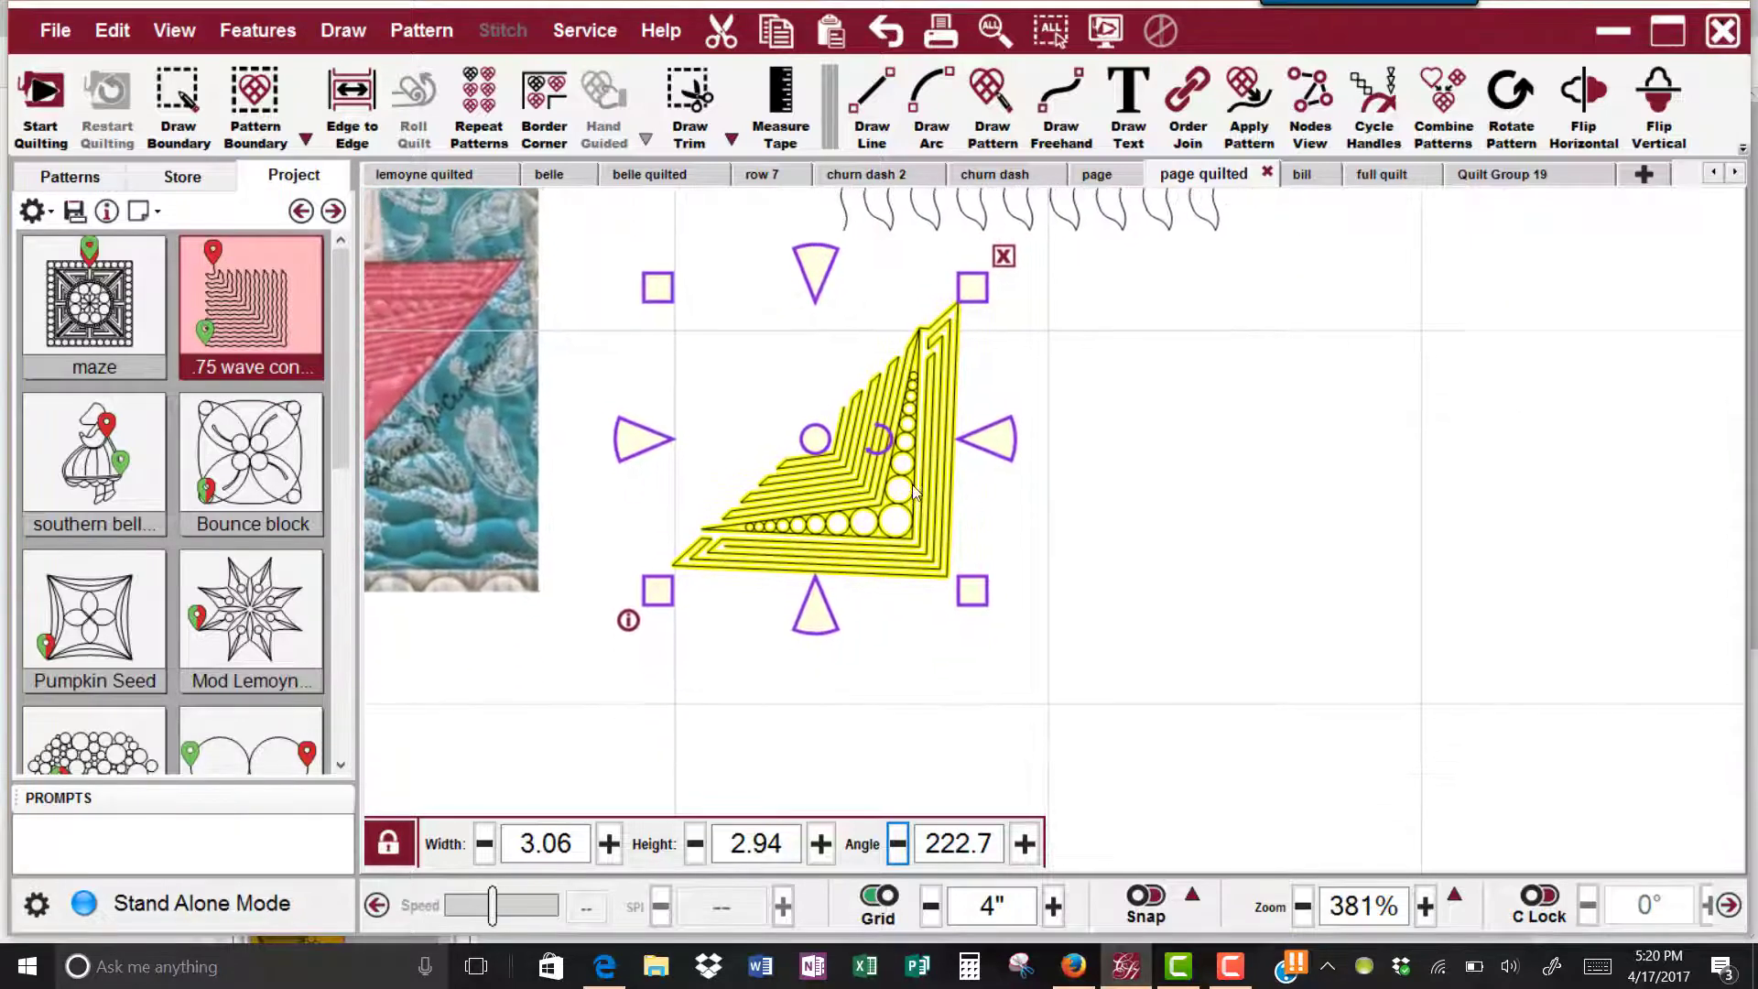
Move the pattern down and right, then lower its angle further to 221.2°
{"action": "left_click_drag", "start_coordinate": [820, 436], "coordinate": [922, 559]}
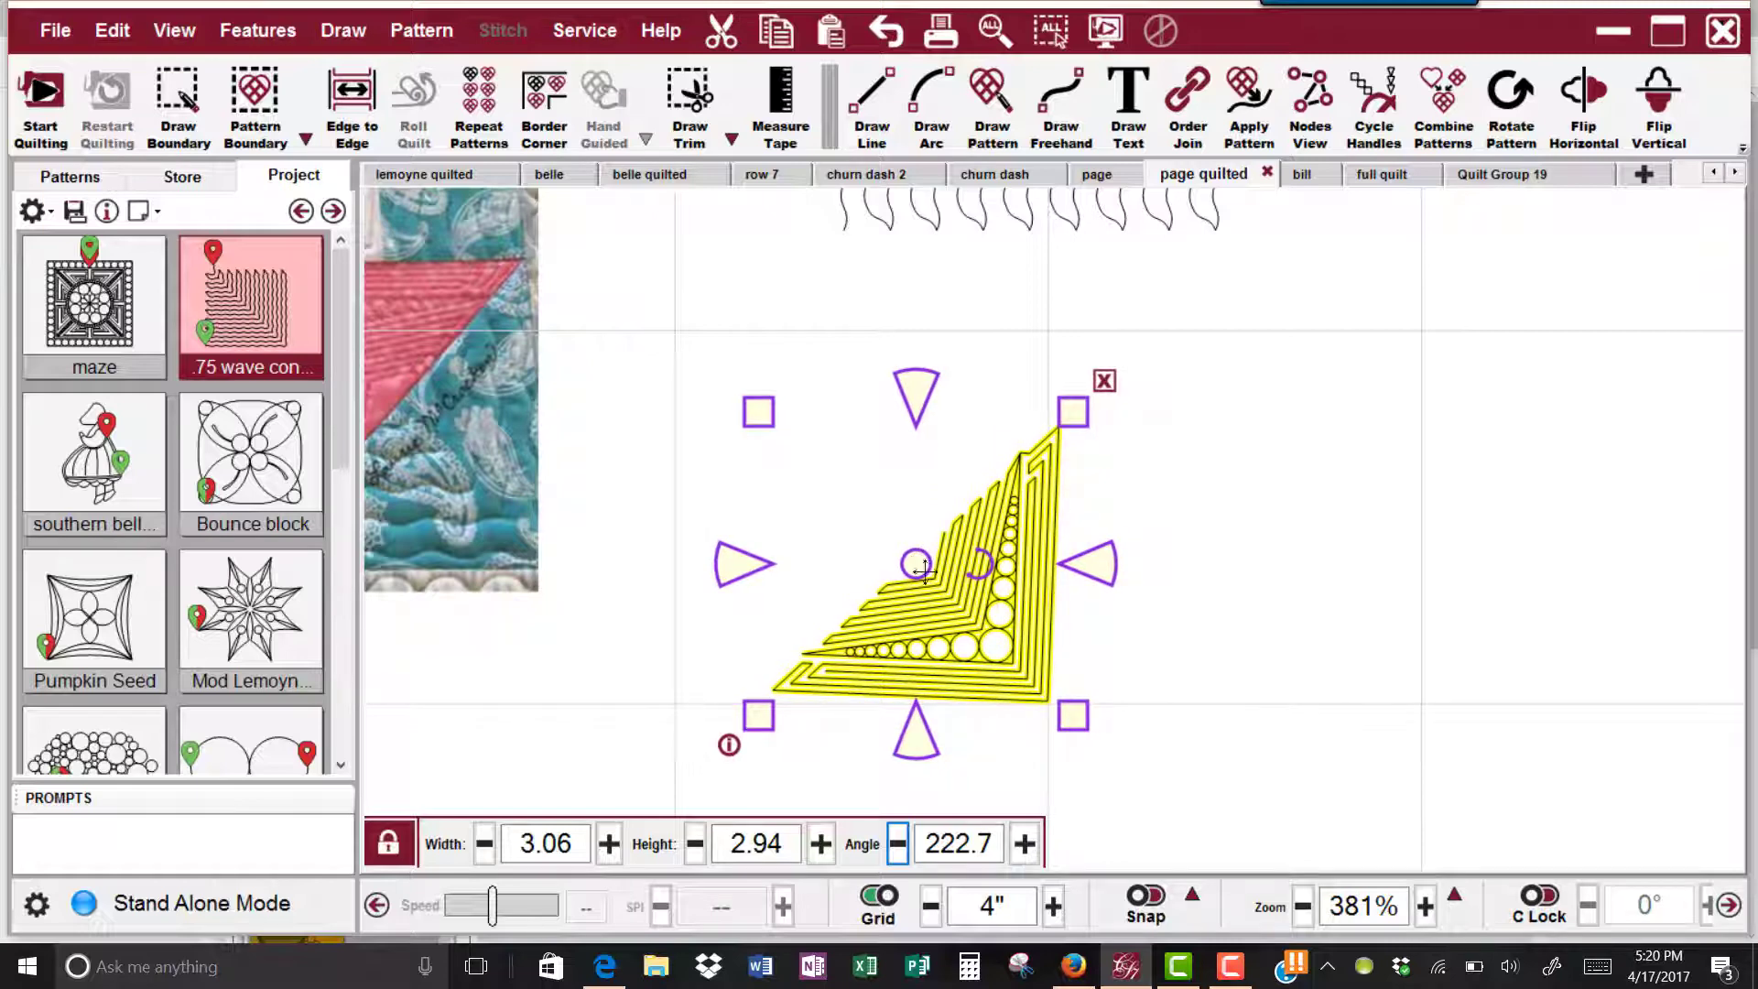
{"action": "left_click", "coordinate": [897, 843]}
{"action": "key", "text": "space"}
{"action": "key", "text": "space"}
{"action": "key", "text": "space"}
{"action": "key", "text": "space"}
{"action": "key", "text": "space"}
{"action": "key", "text": "space"}
{"action": "key", "text": "space"}
{"action": "key", "text": "space"}
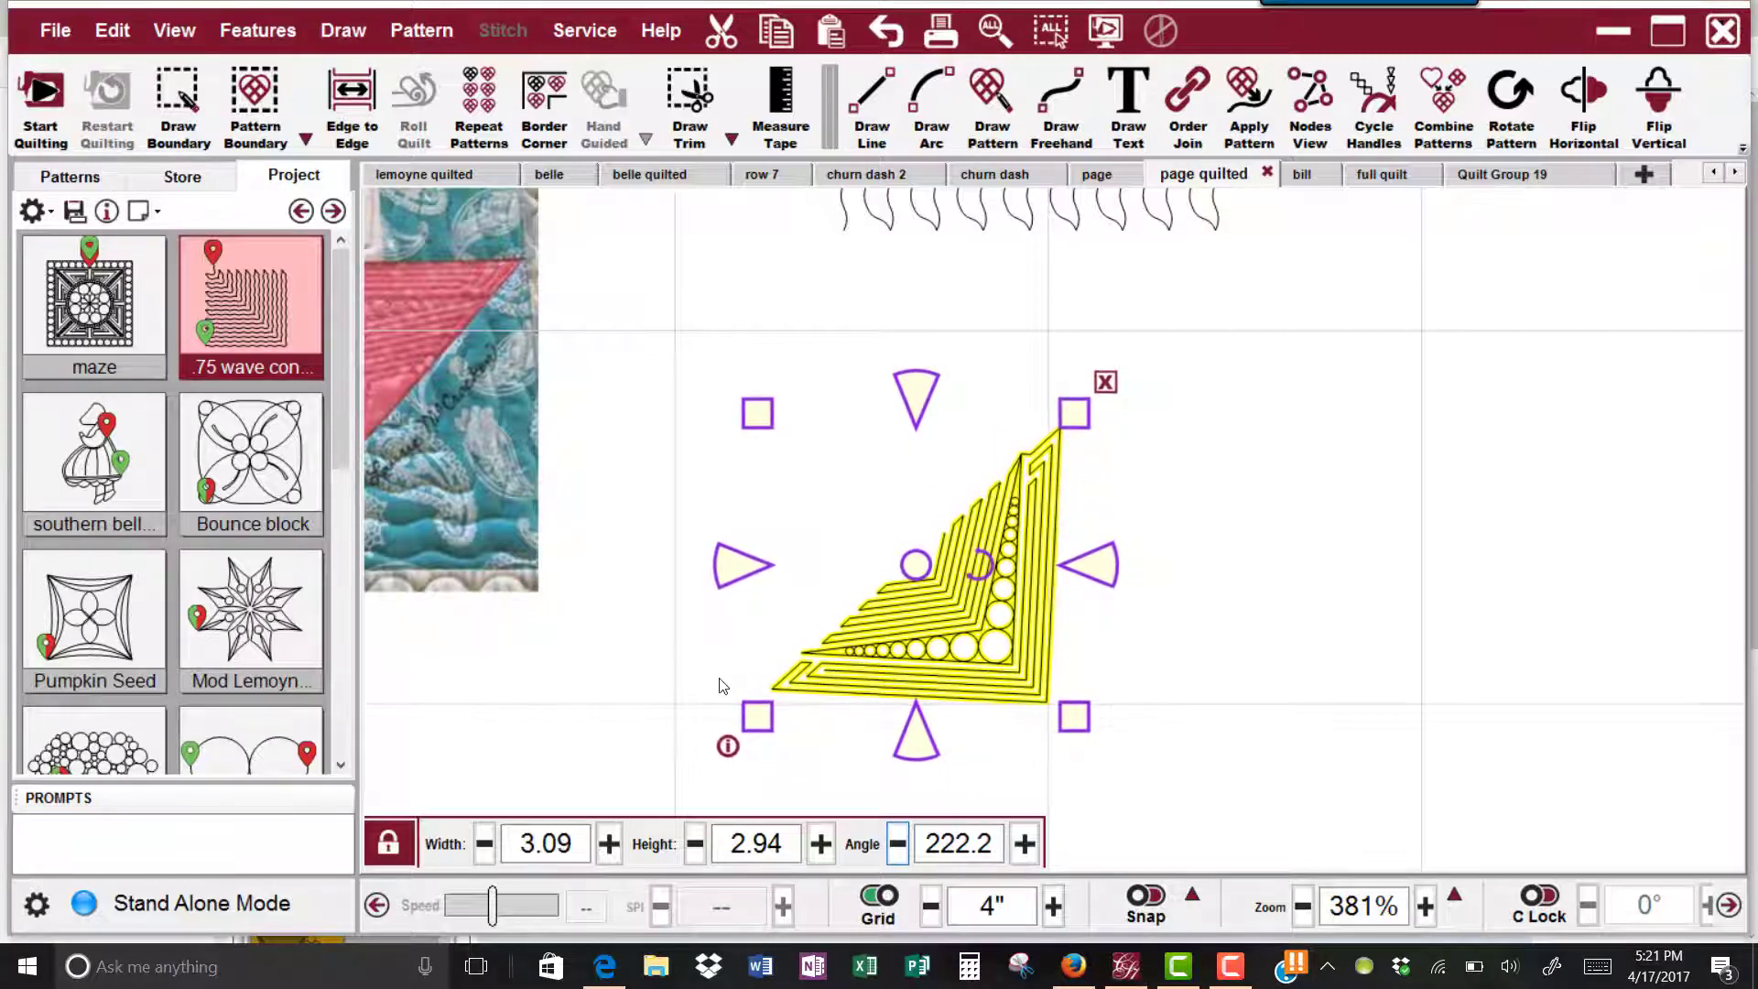
{"action": "key", "text": "space"}
{"action": "key", "text": "space"}
{"action": "key", "text": "space"}
{"action": "key", "text": "space"}
{"action": "key", "text": "space"}
{"action": "key", "text": "space"}
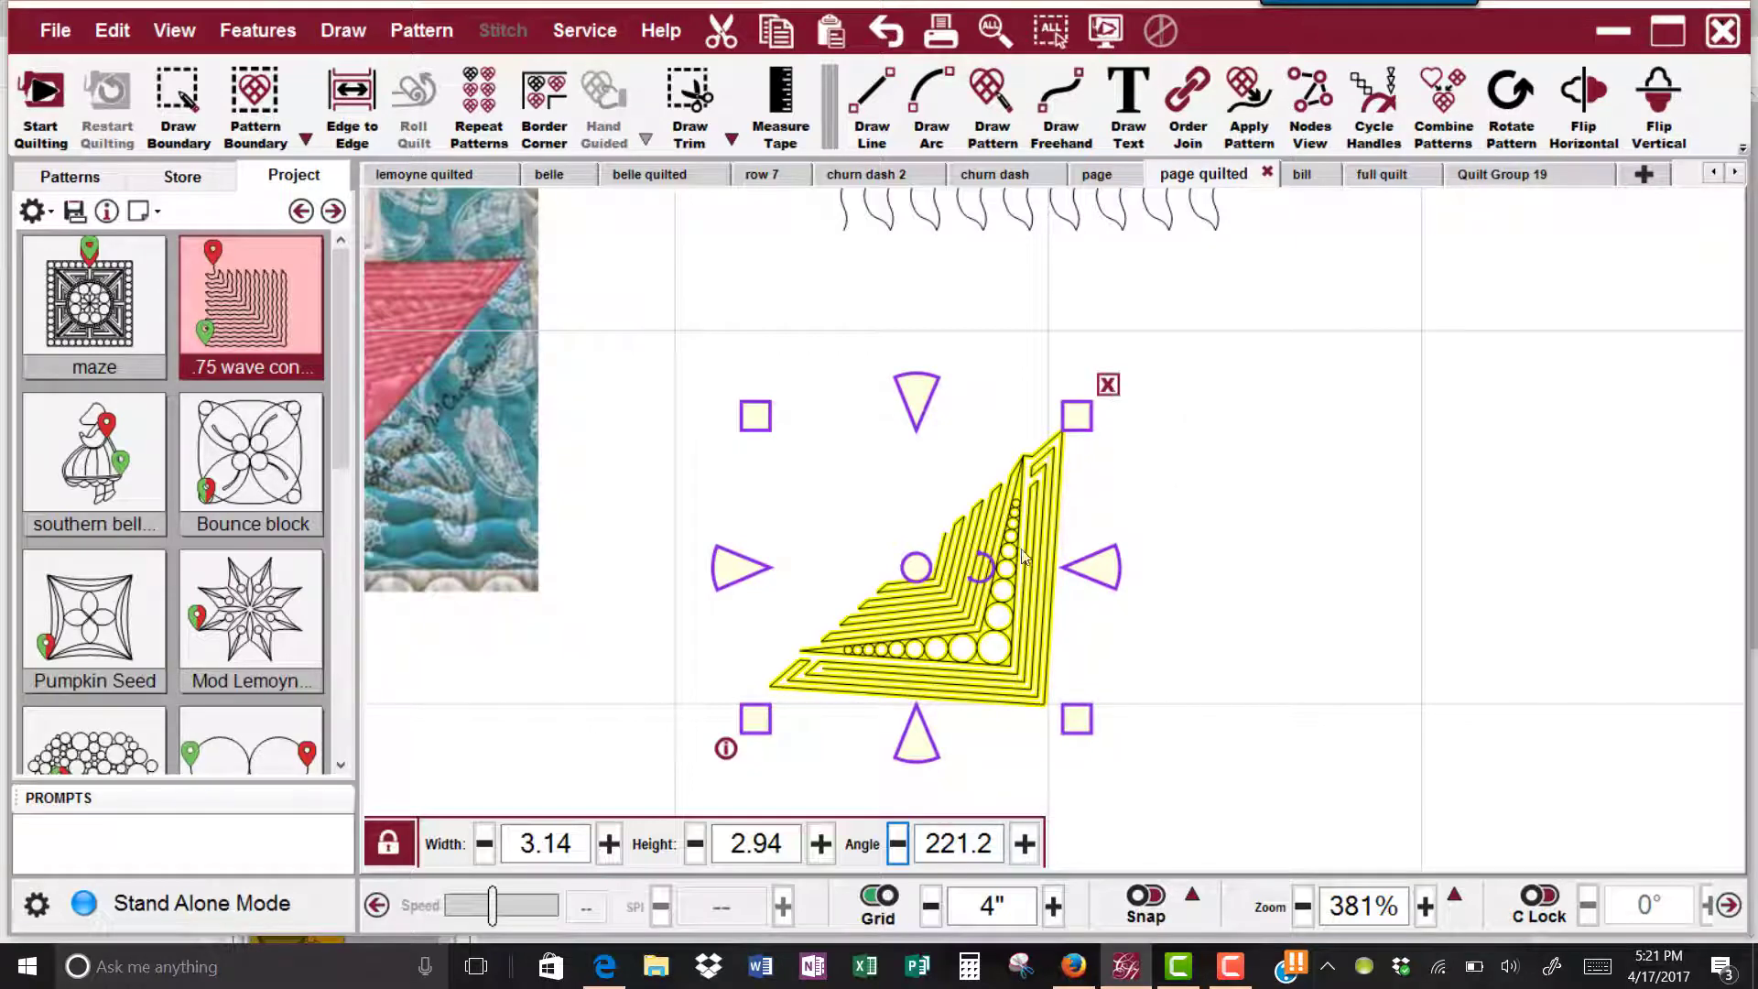
Review the triangle pattern's Edit Pattern Properties dialog, close it, and zoom out on the canvas
{"action": "left_click", "coordinate": [726, 750]}
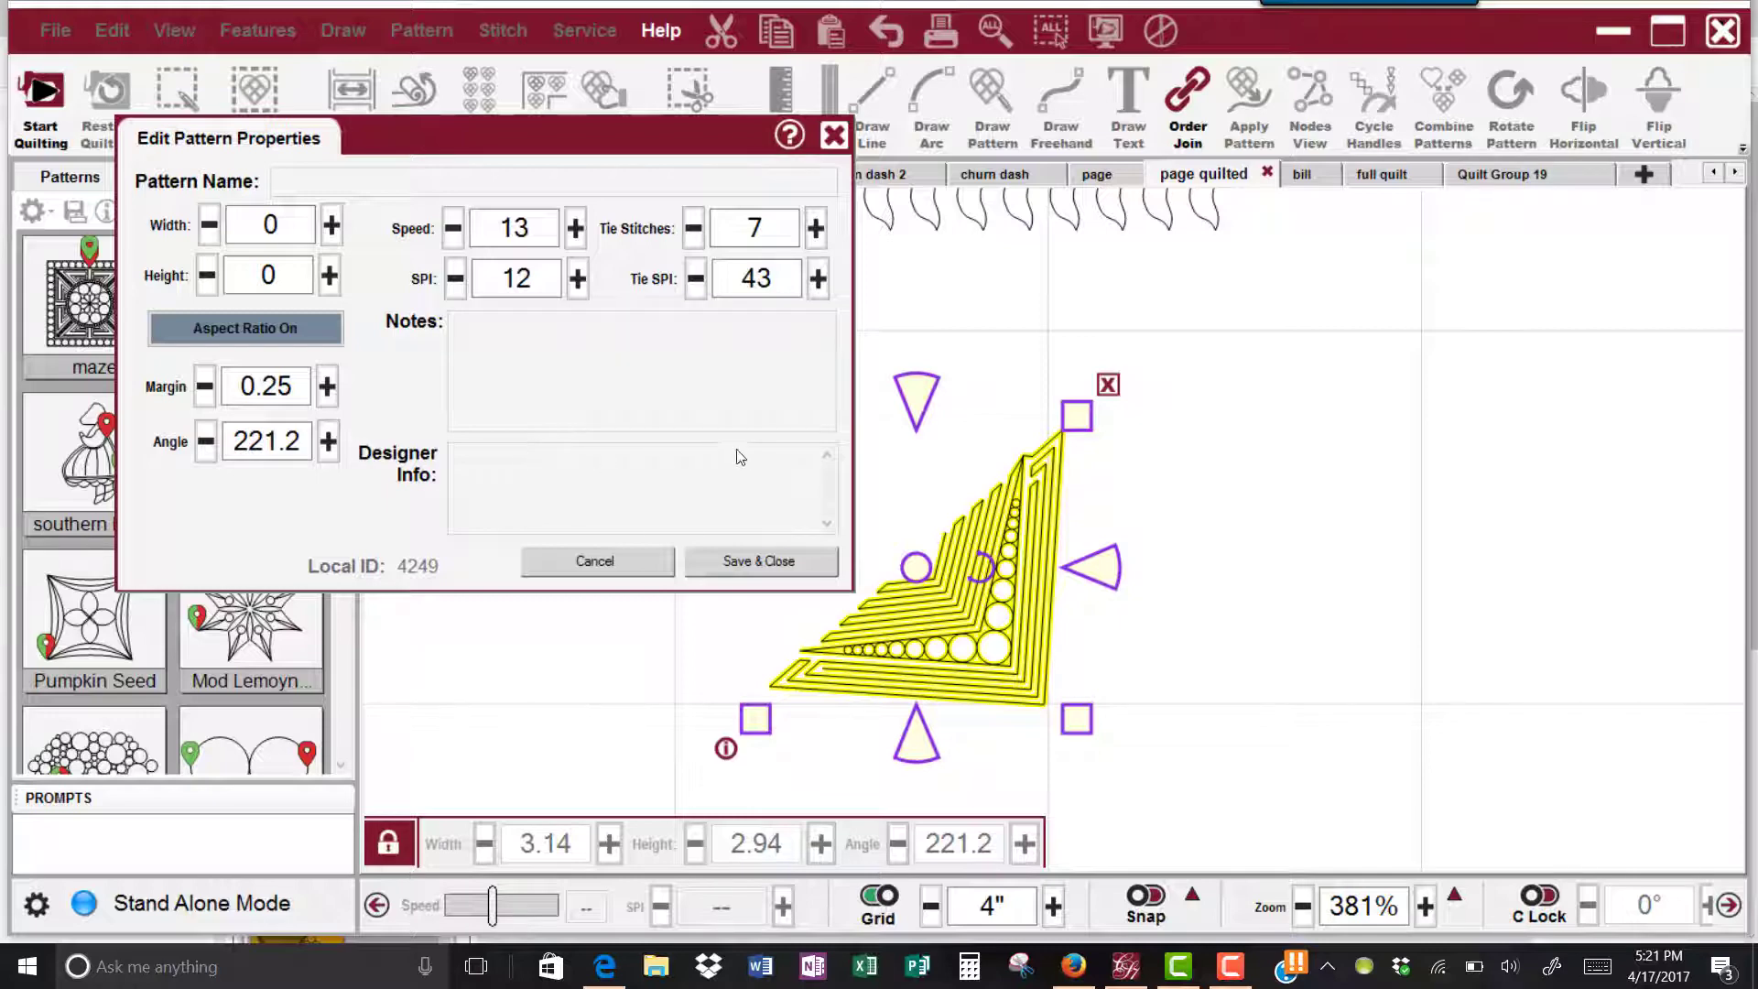
{"action": "left_click", "coordinate": [761, 566]}
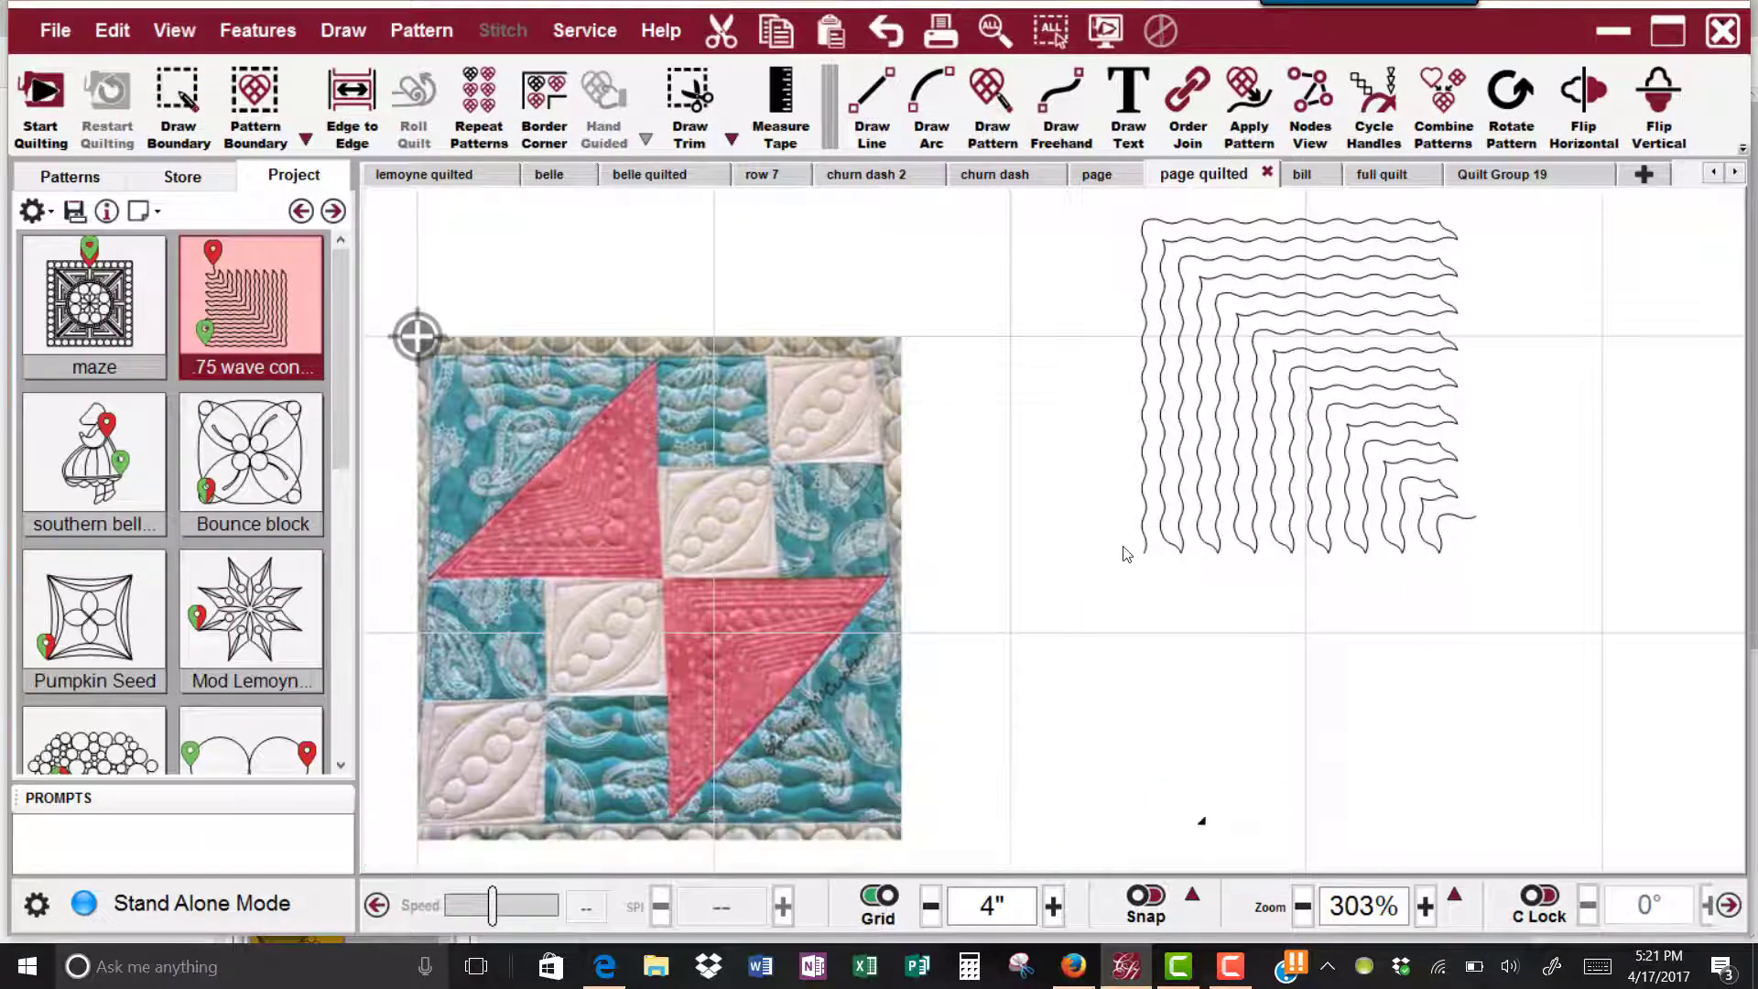
{"action": "scroll", "coordinate": [1126, 554], "scroll_direction": "down", "scroll_amount": 1}
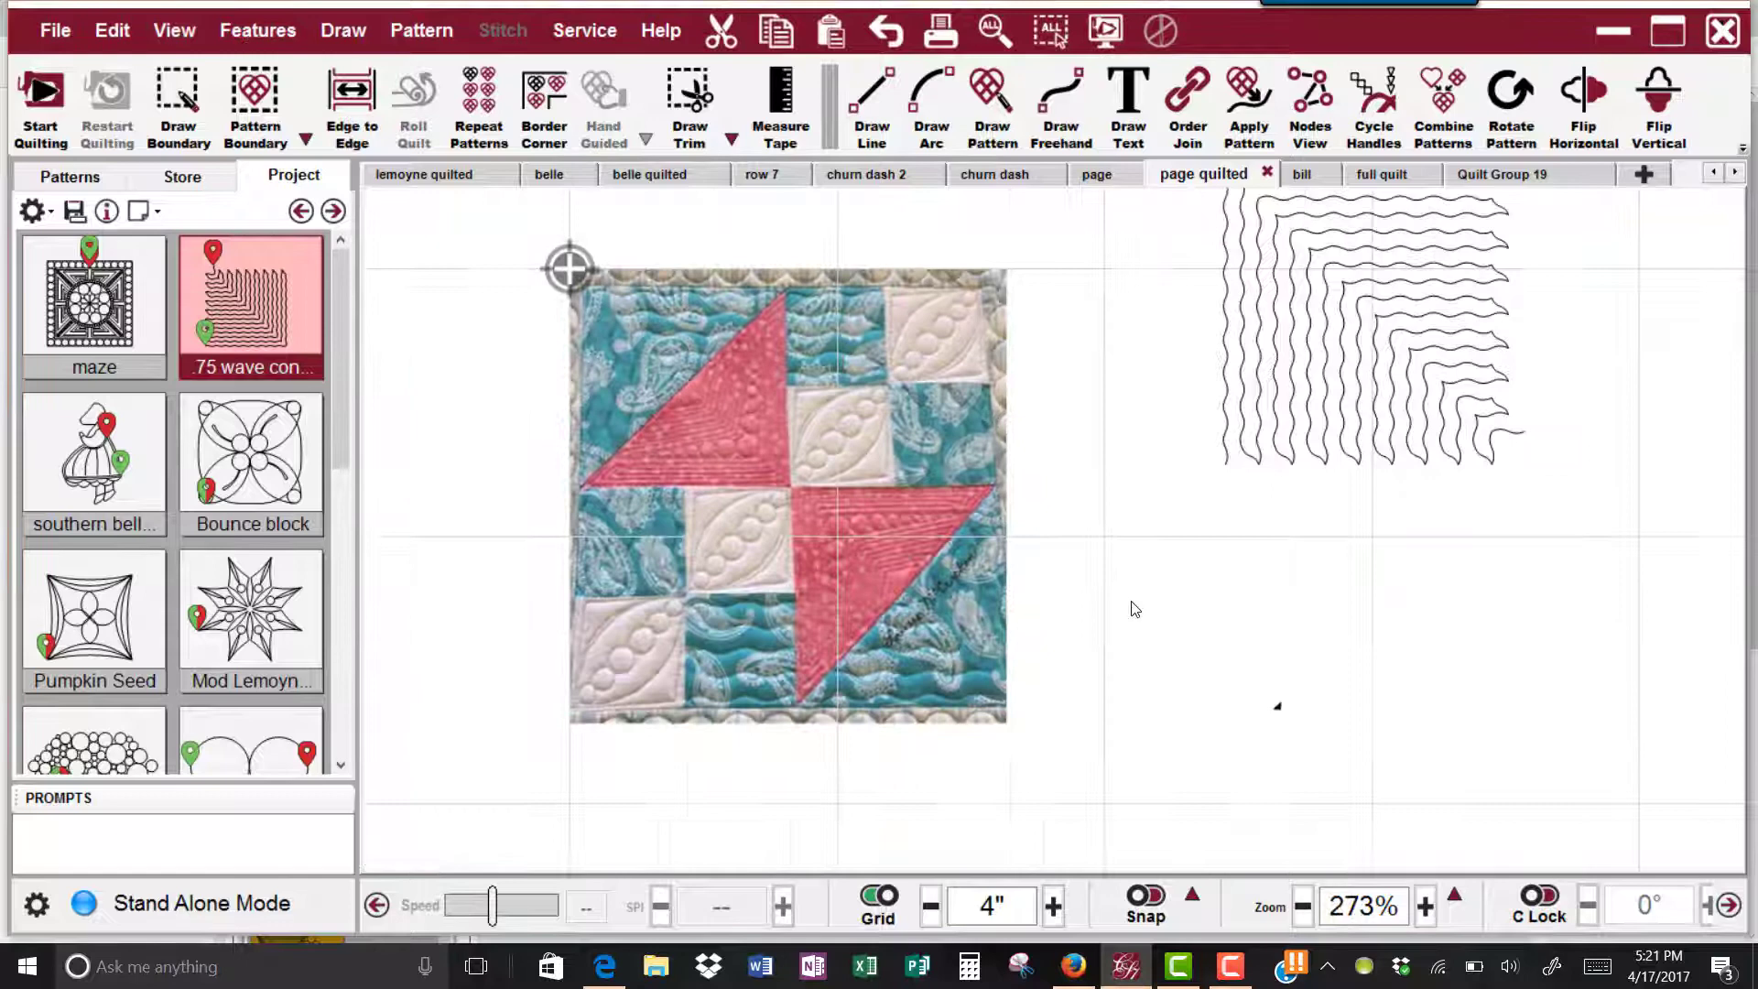